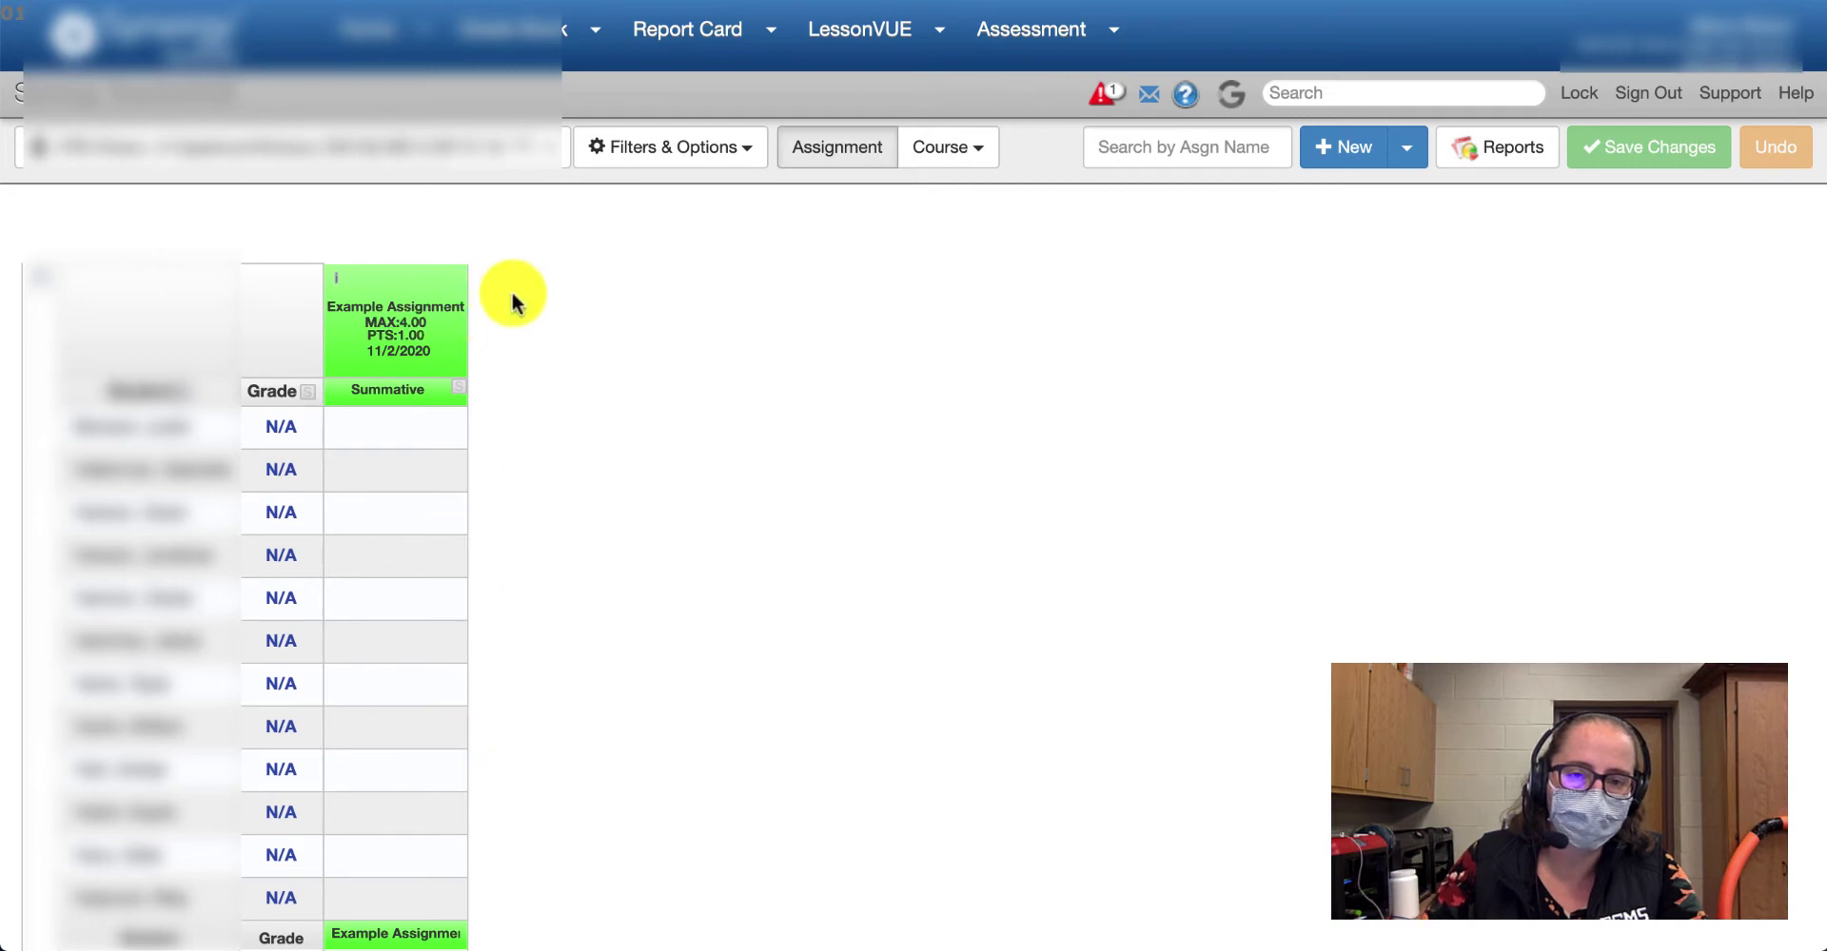
- Switch the gradebook from the assignment view to the standards view
click(957, 147)
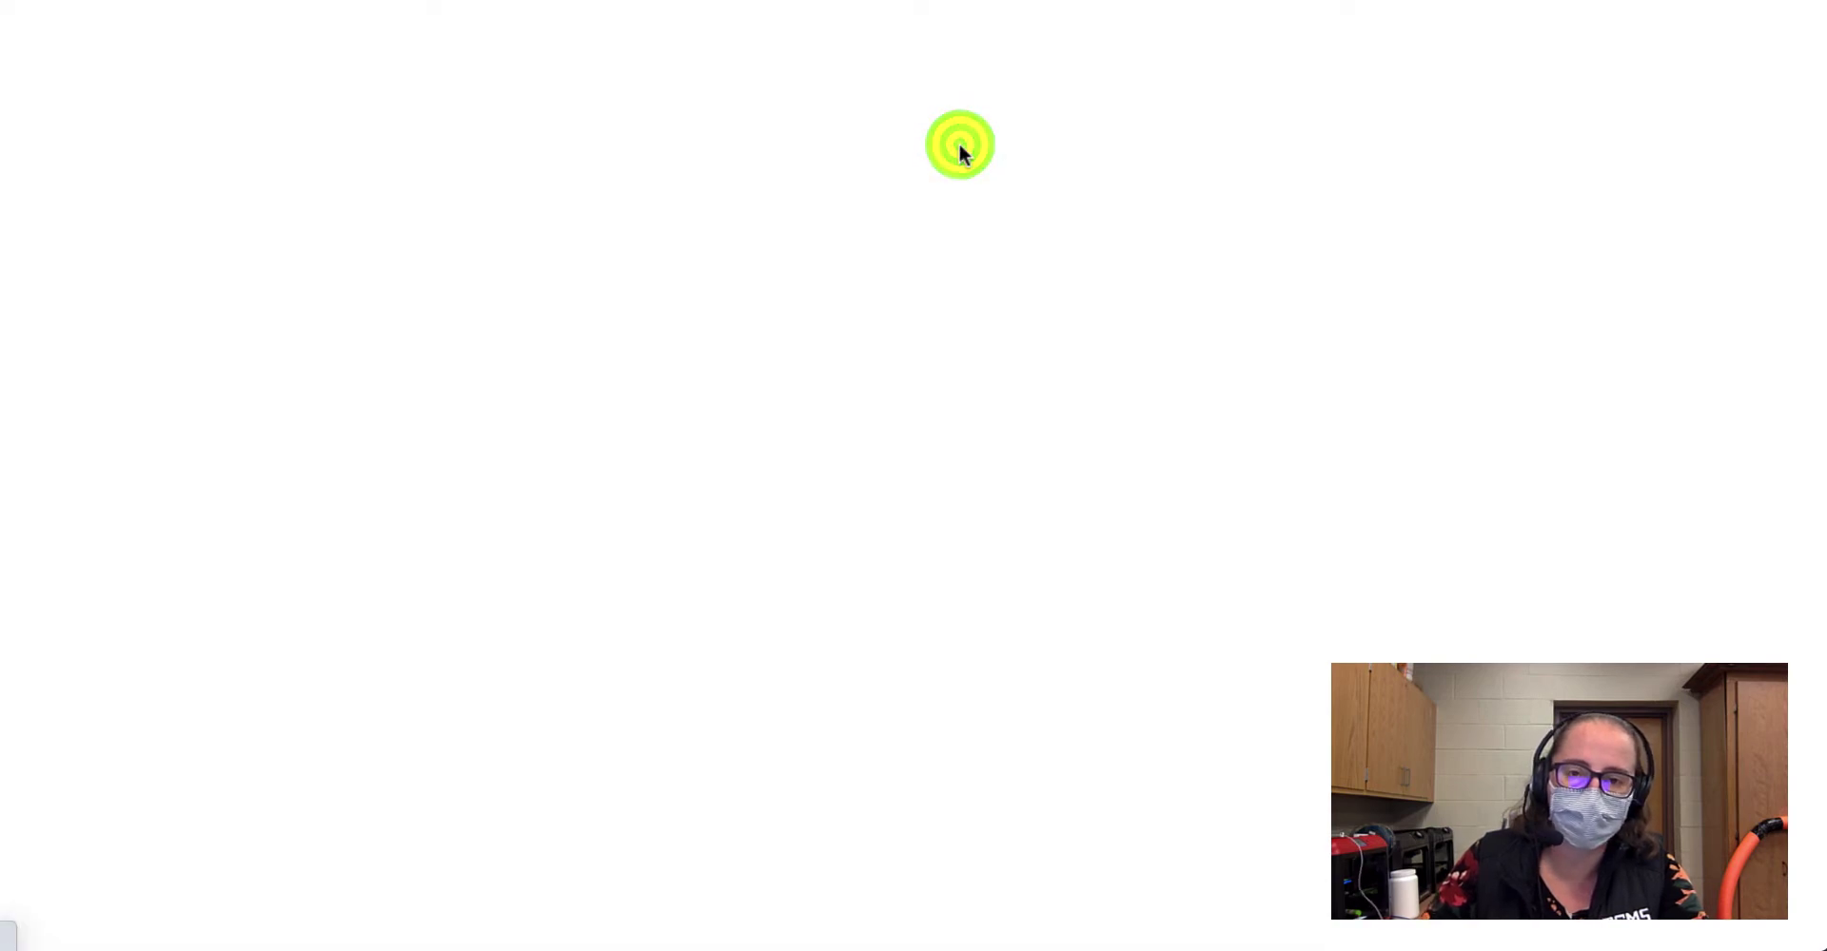
- Confirm BEMSWC and MSOECI list Example Assignment, then open the assignment's options in assignment view
click(988, 160)
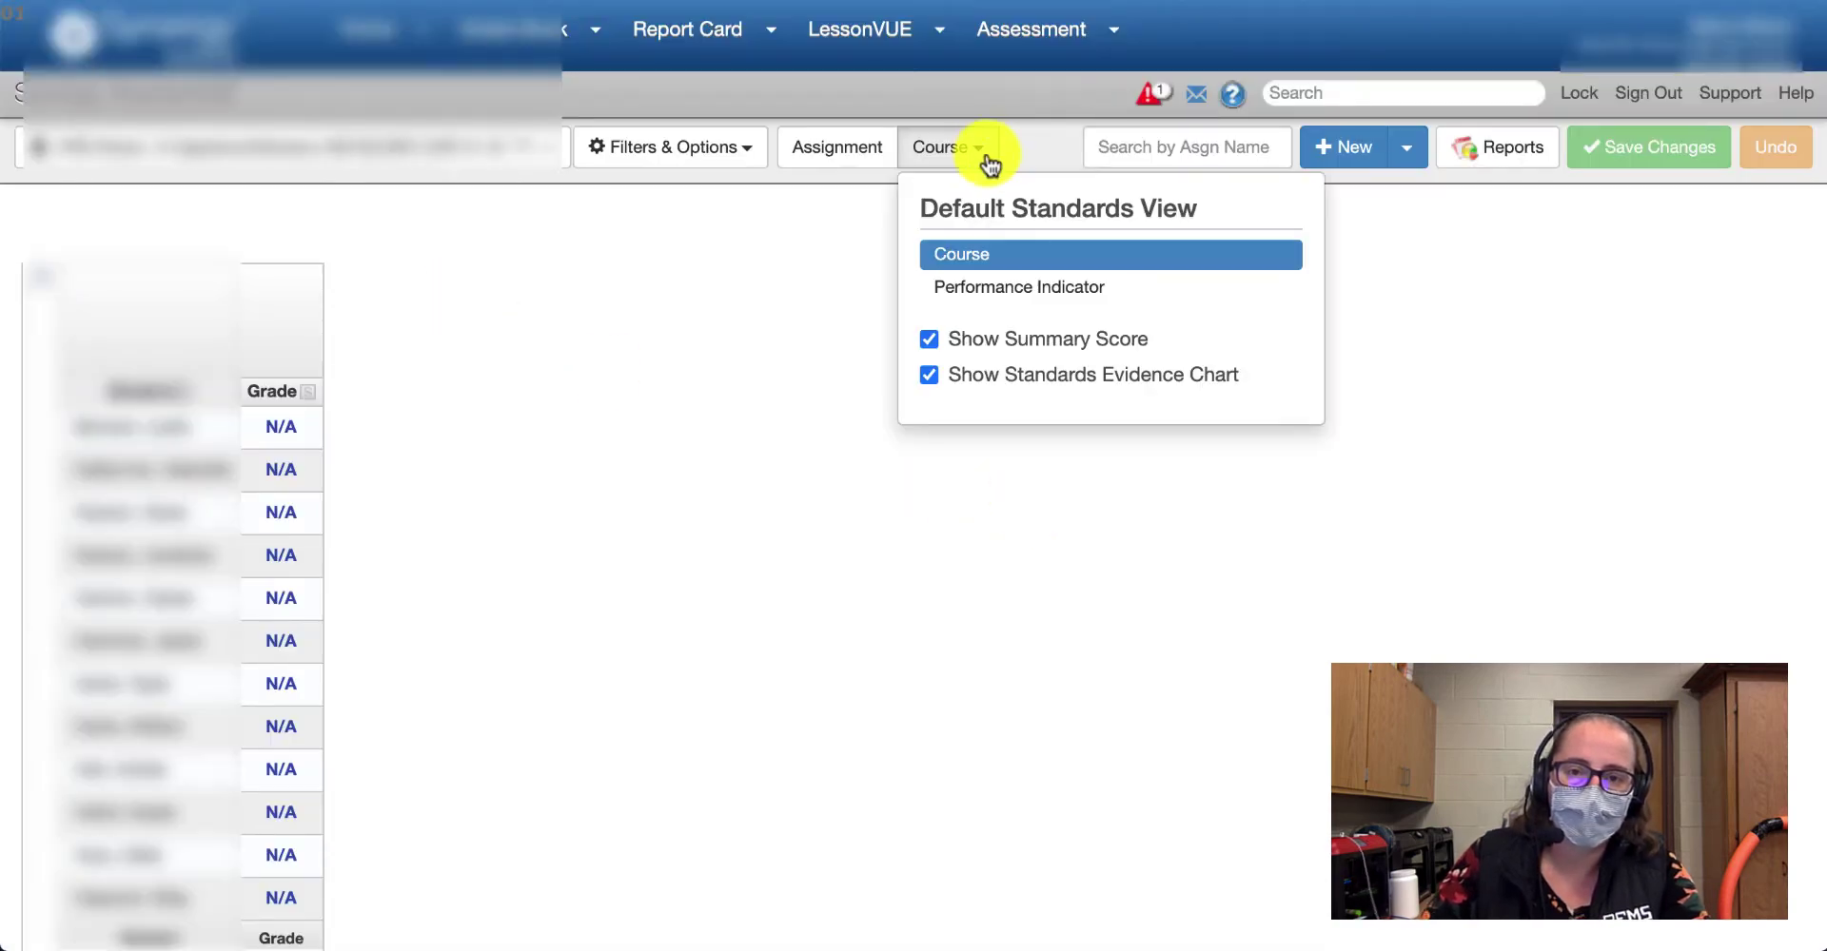
click(1031, 286)
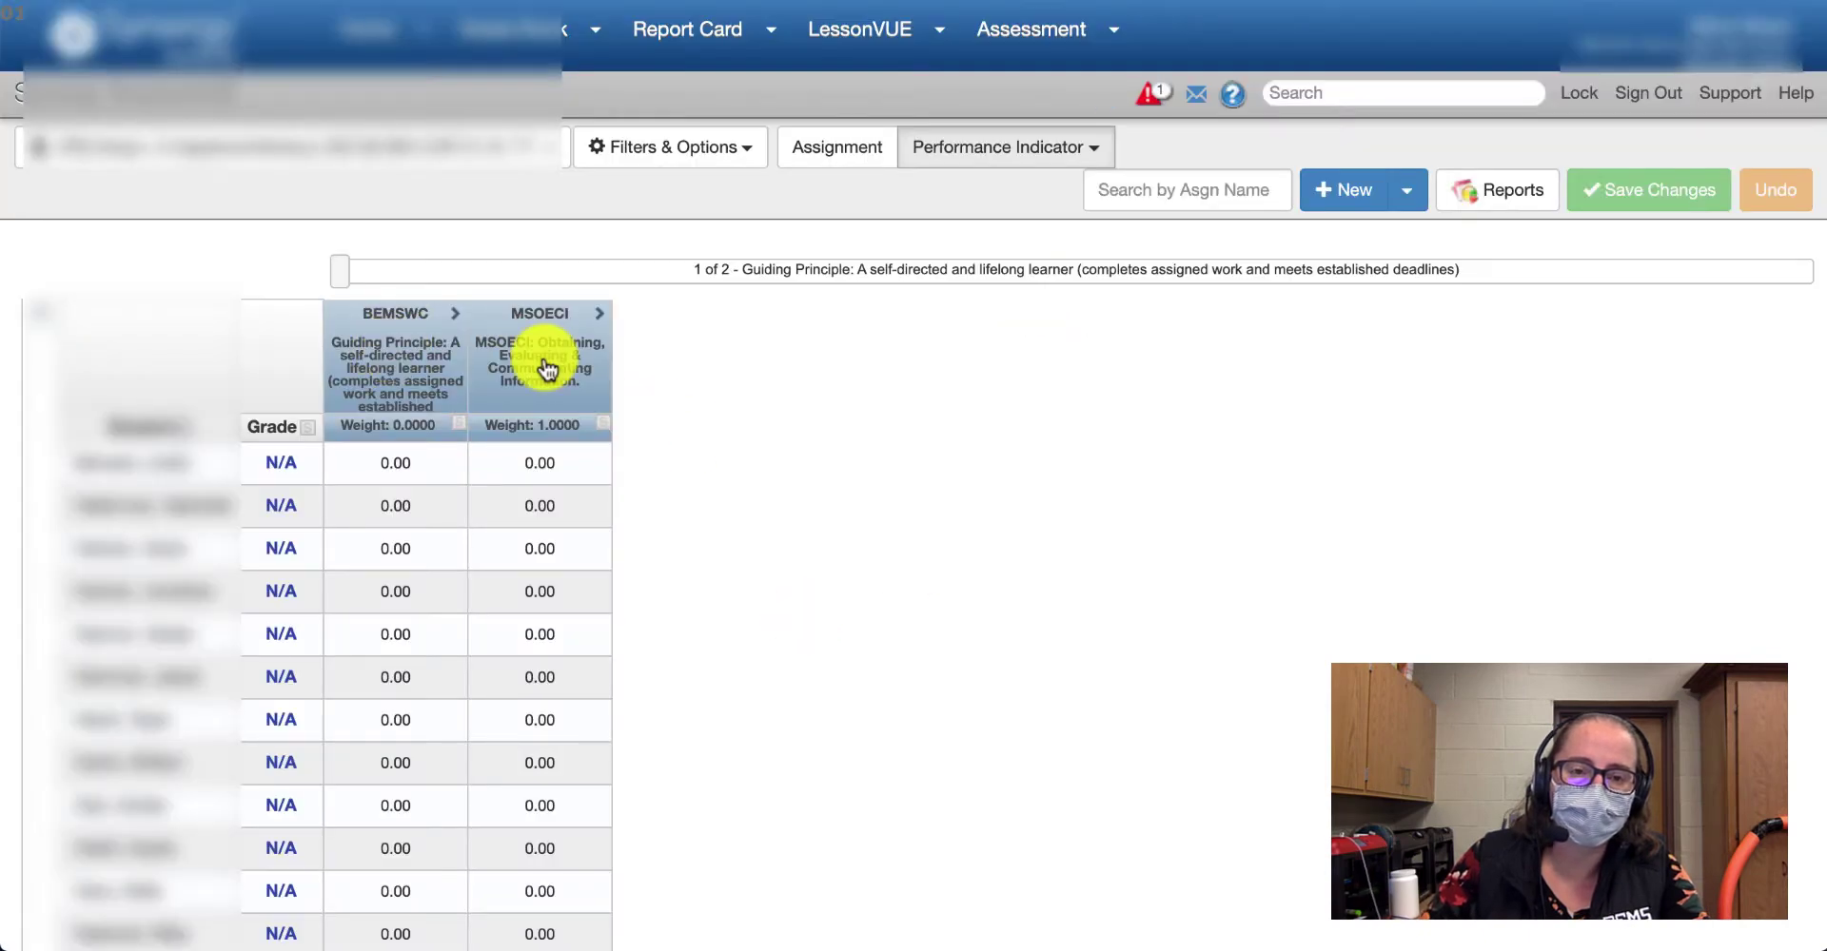
click(456, 314)
click(748, 316)
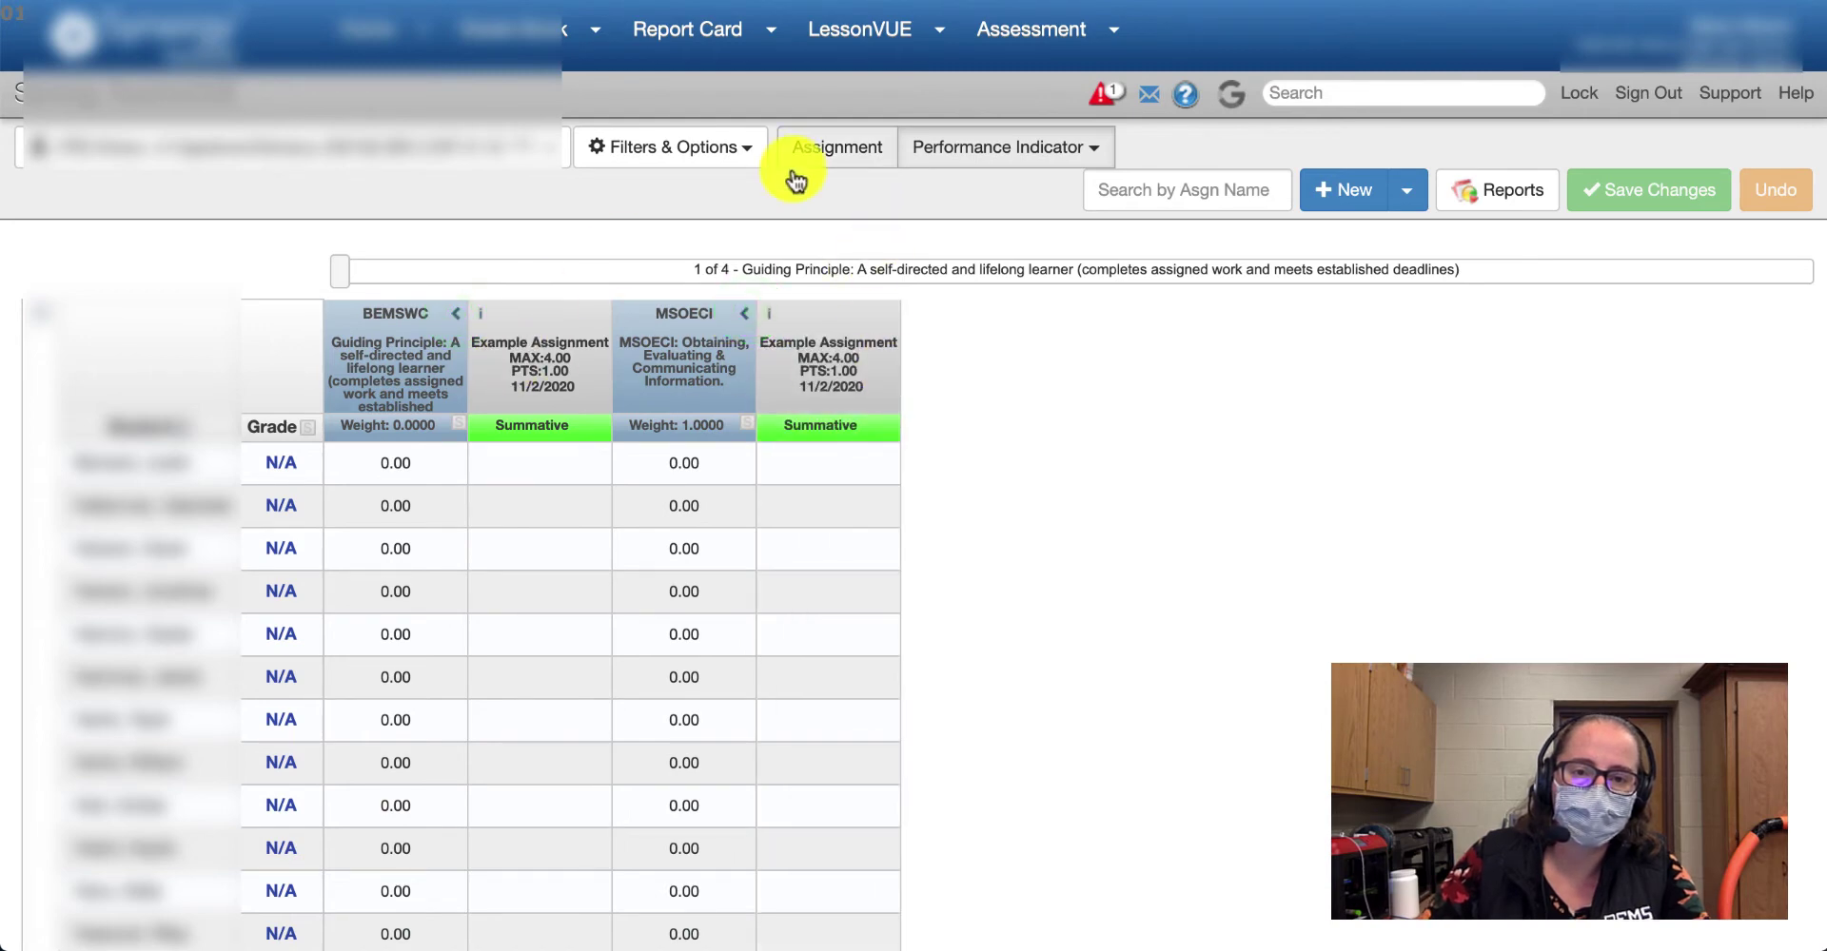
click(830, 148)
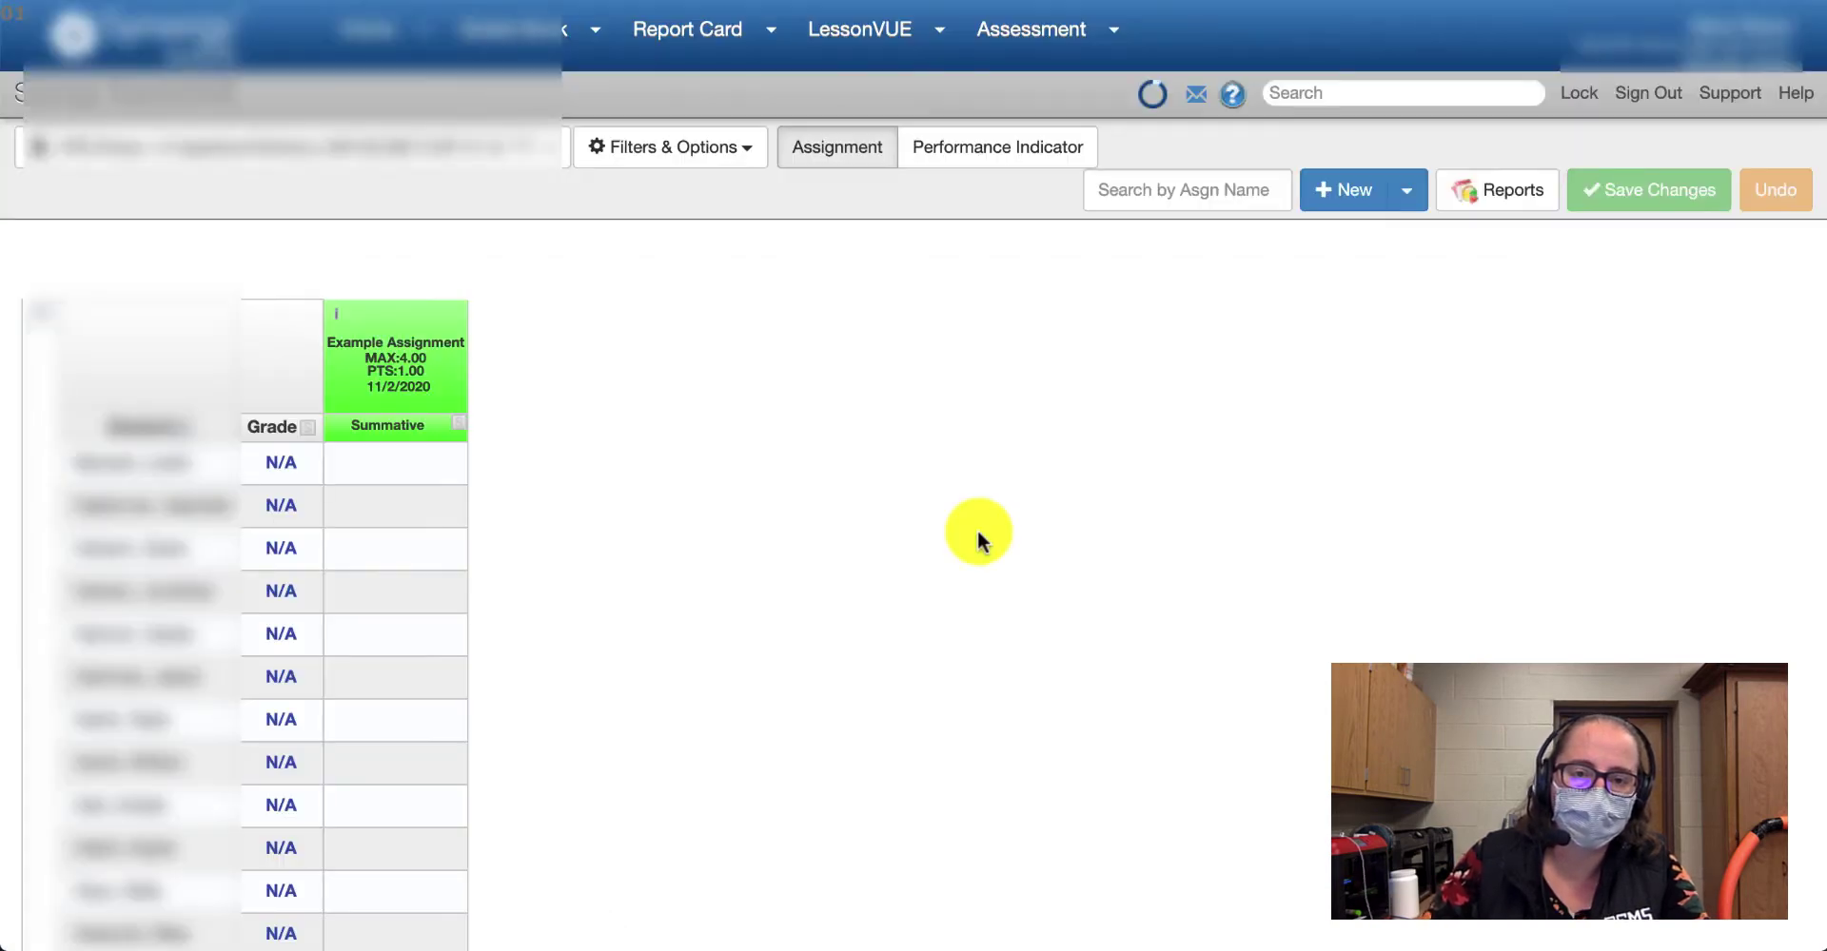
click(438, 342)
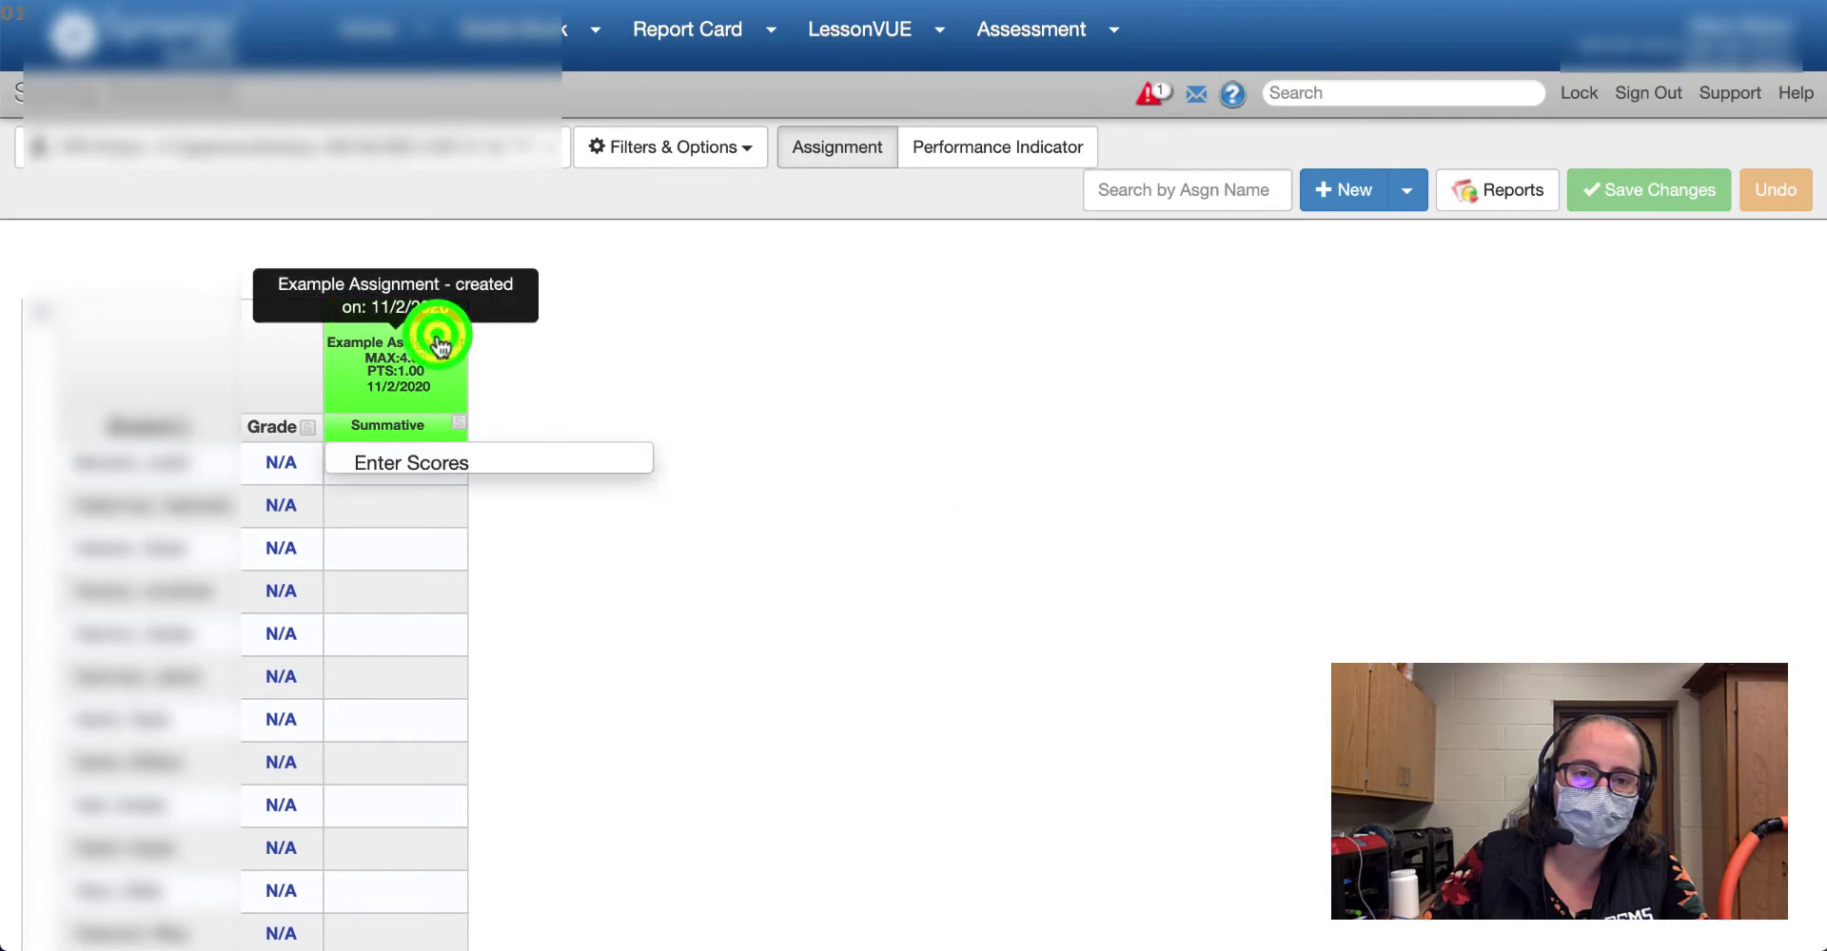
- Open score entry for Example Assignment and expand its BEMSWC and MSOECI standard columns
click(510, 471)
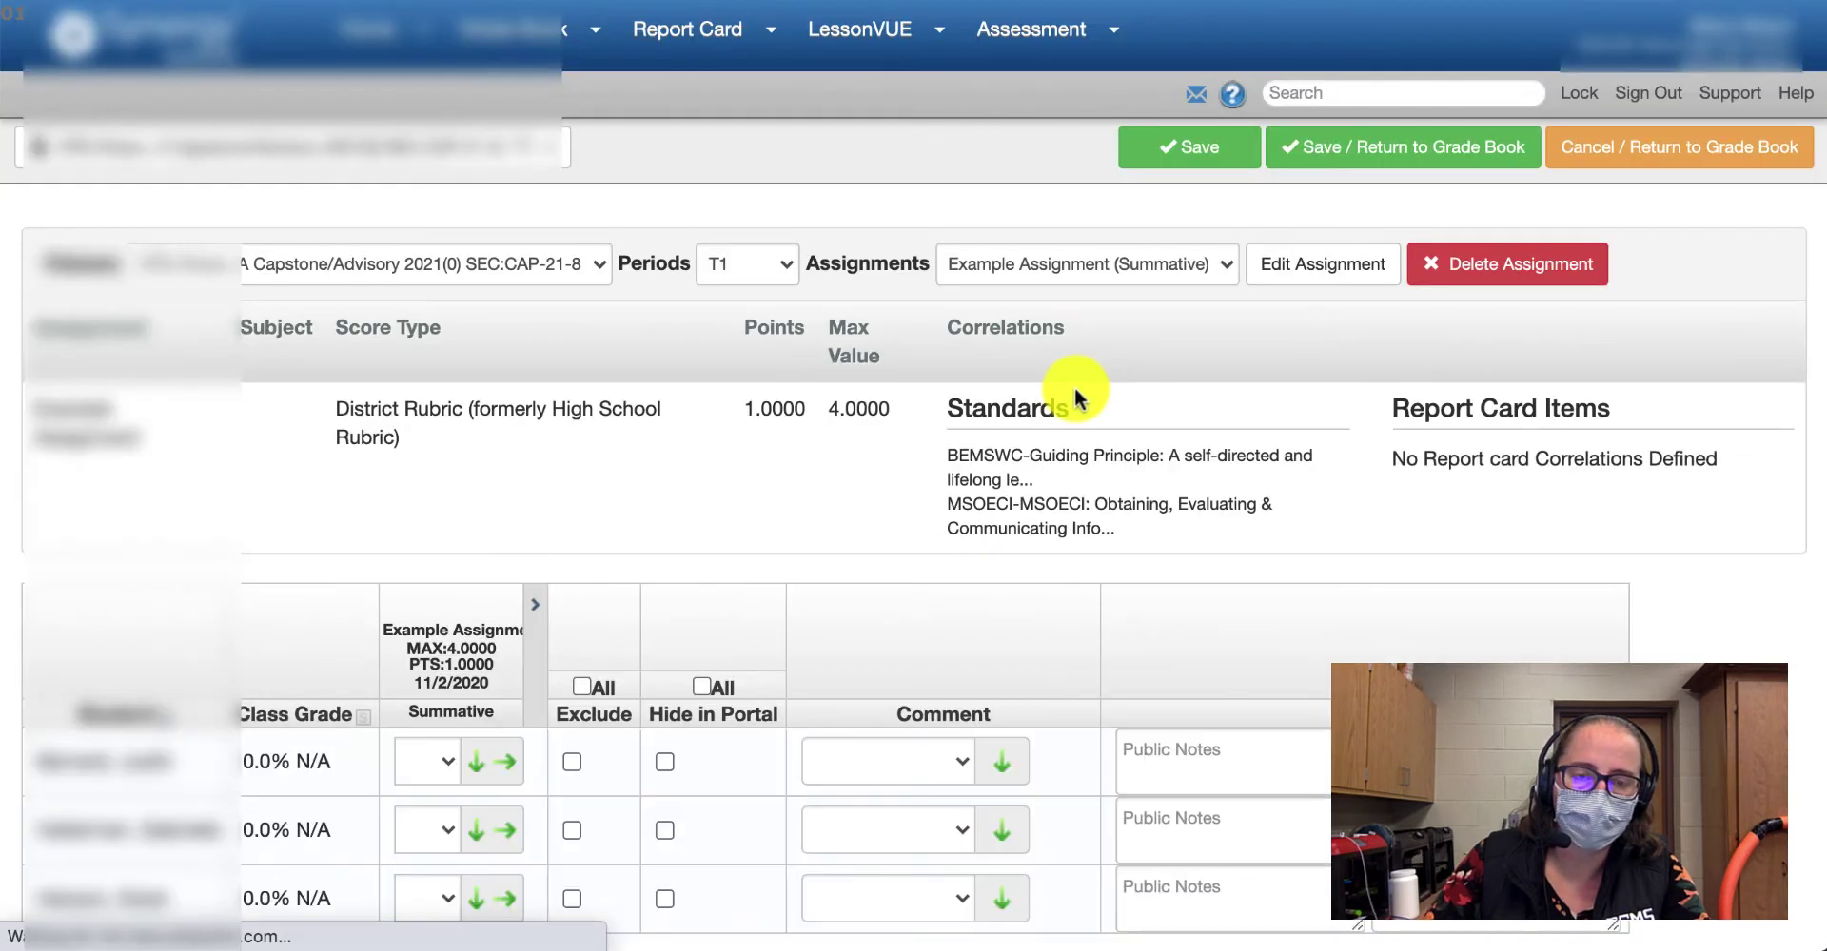
scroll(749, 512, down, 3)
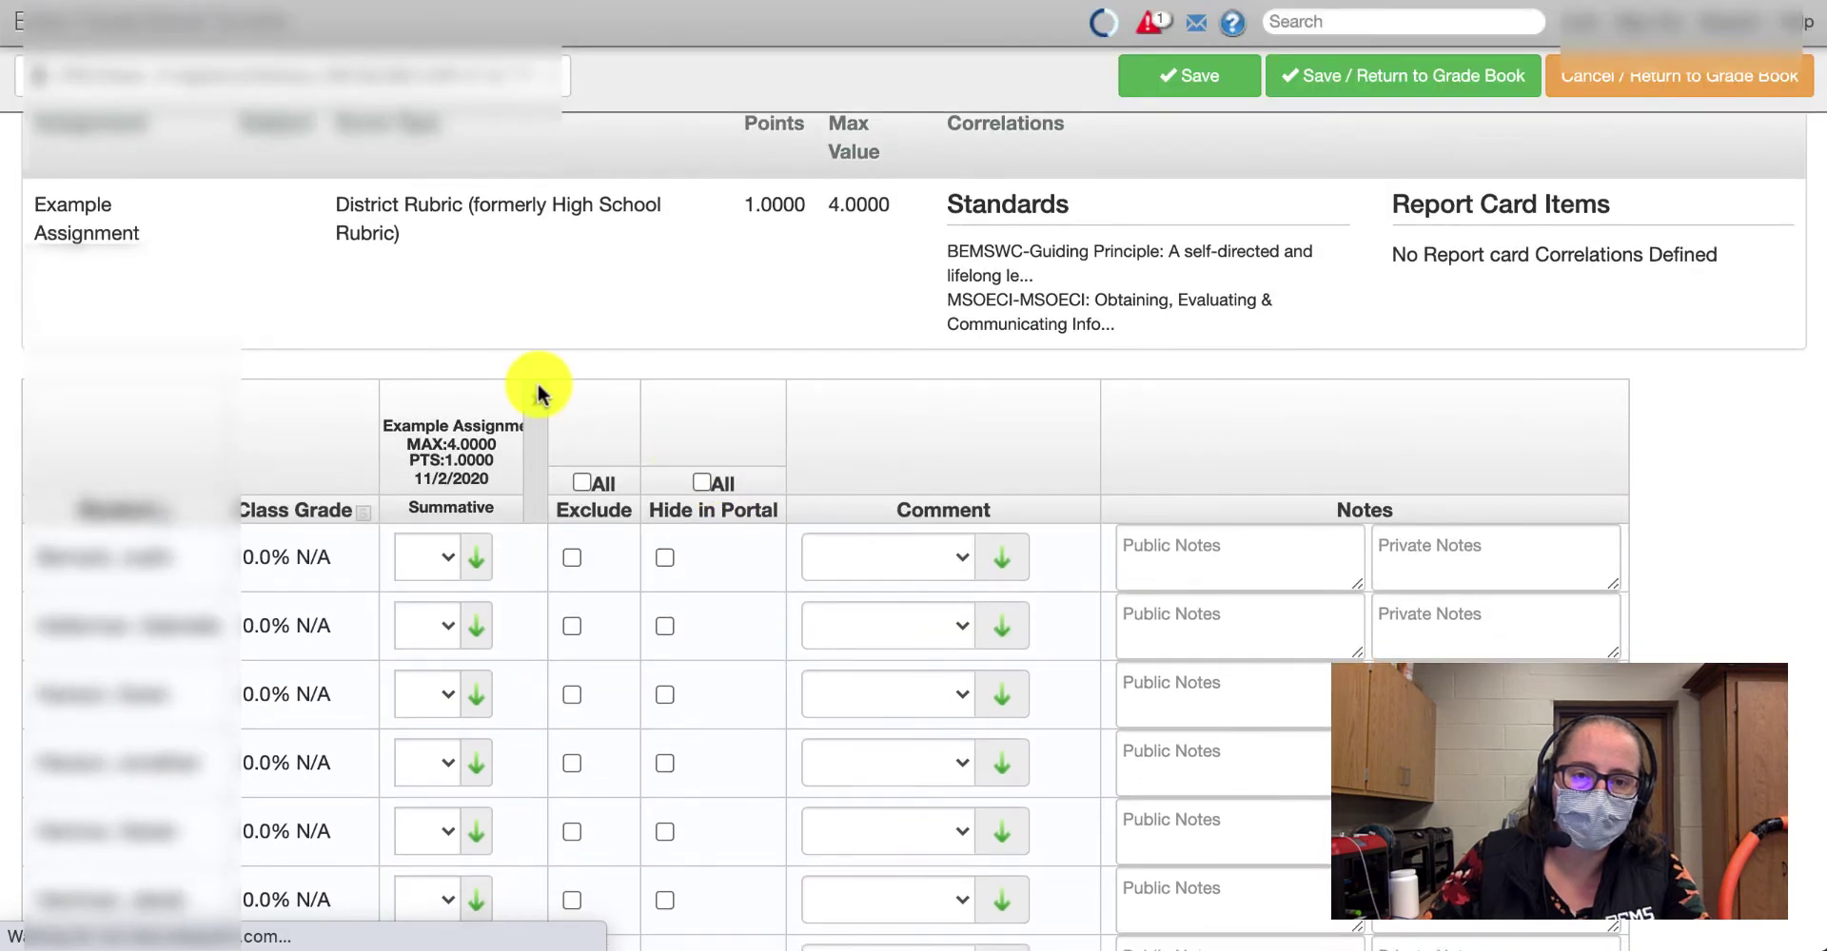
click(536, 404)
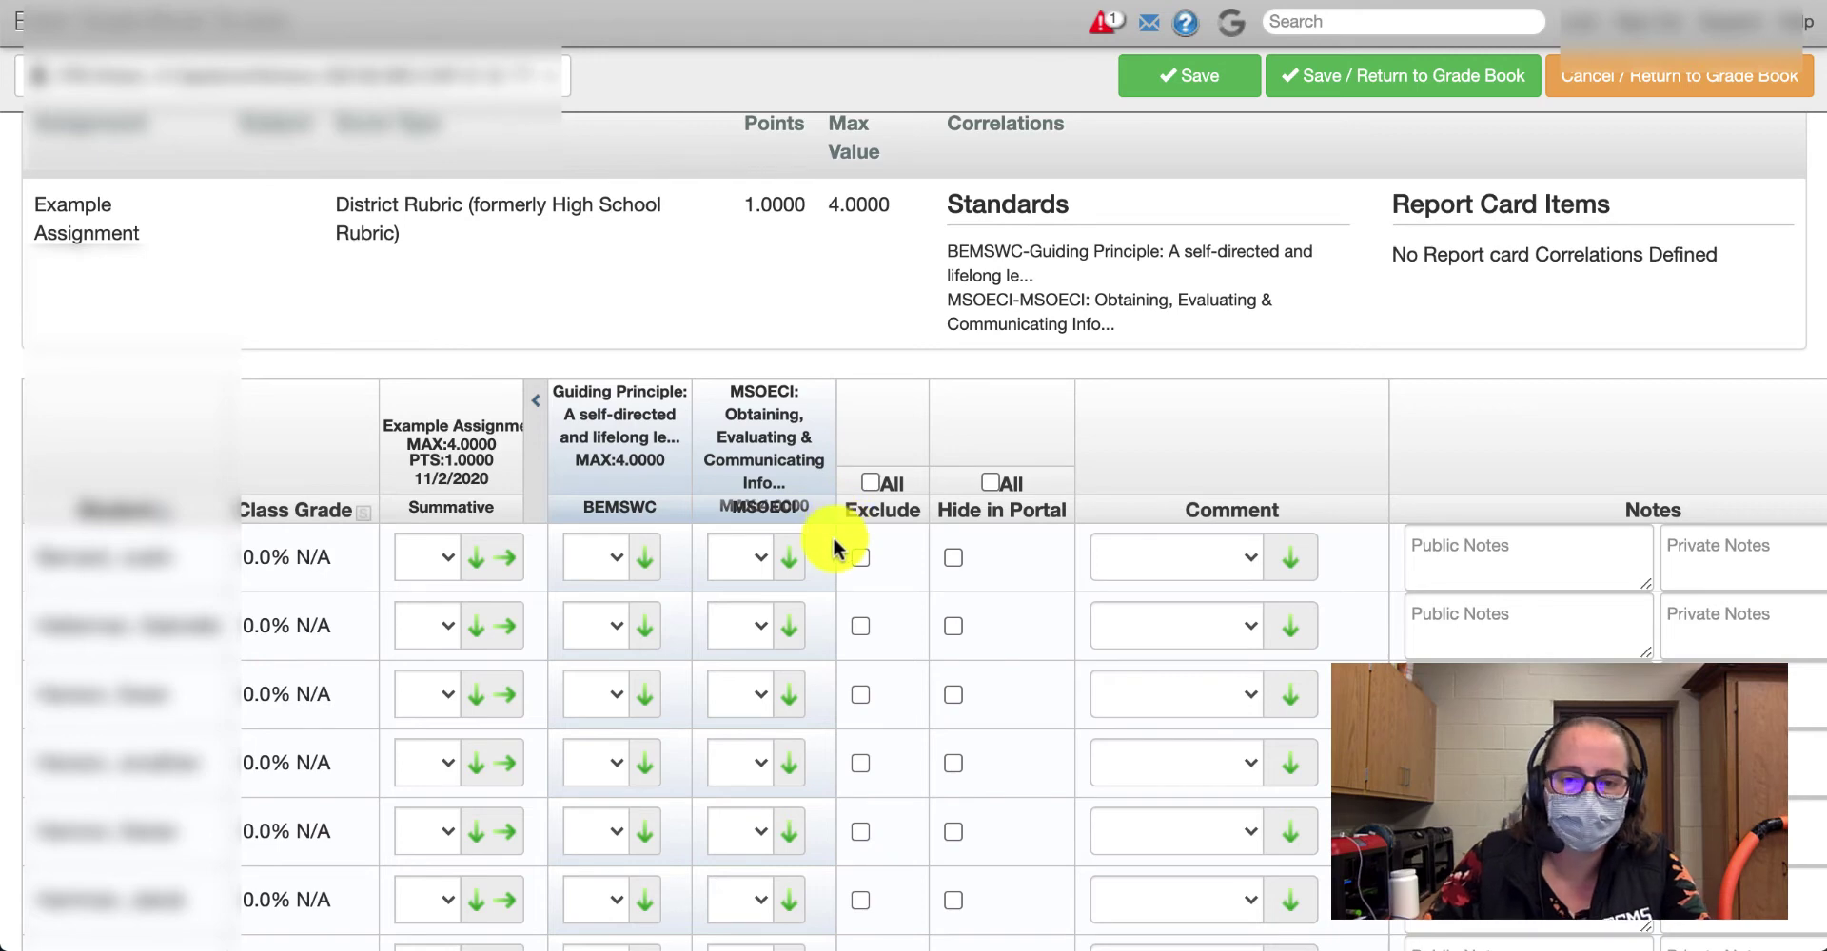
scroll(832, 536, down, 5)
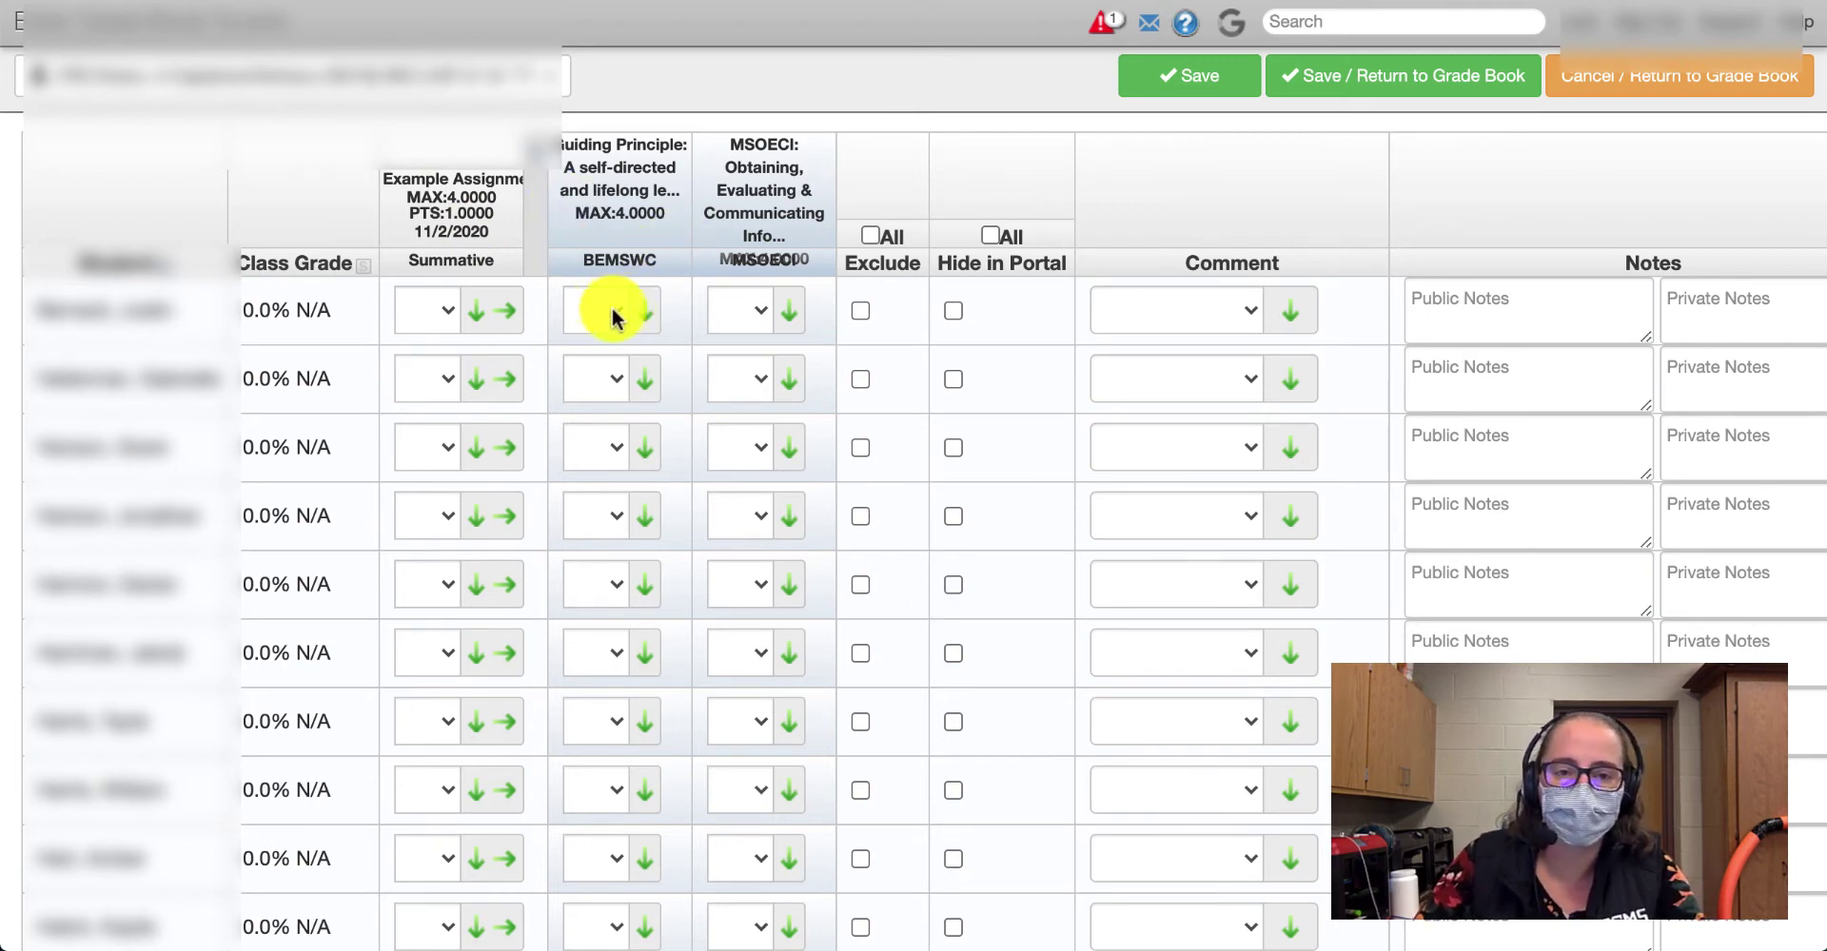
scroll(428, 204, down, 1)
scroll(441, 295, down, 1)
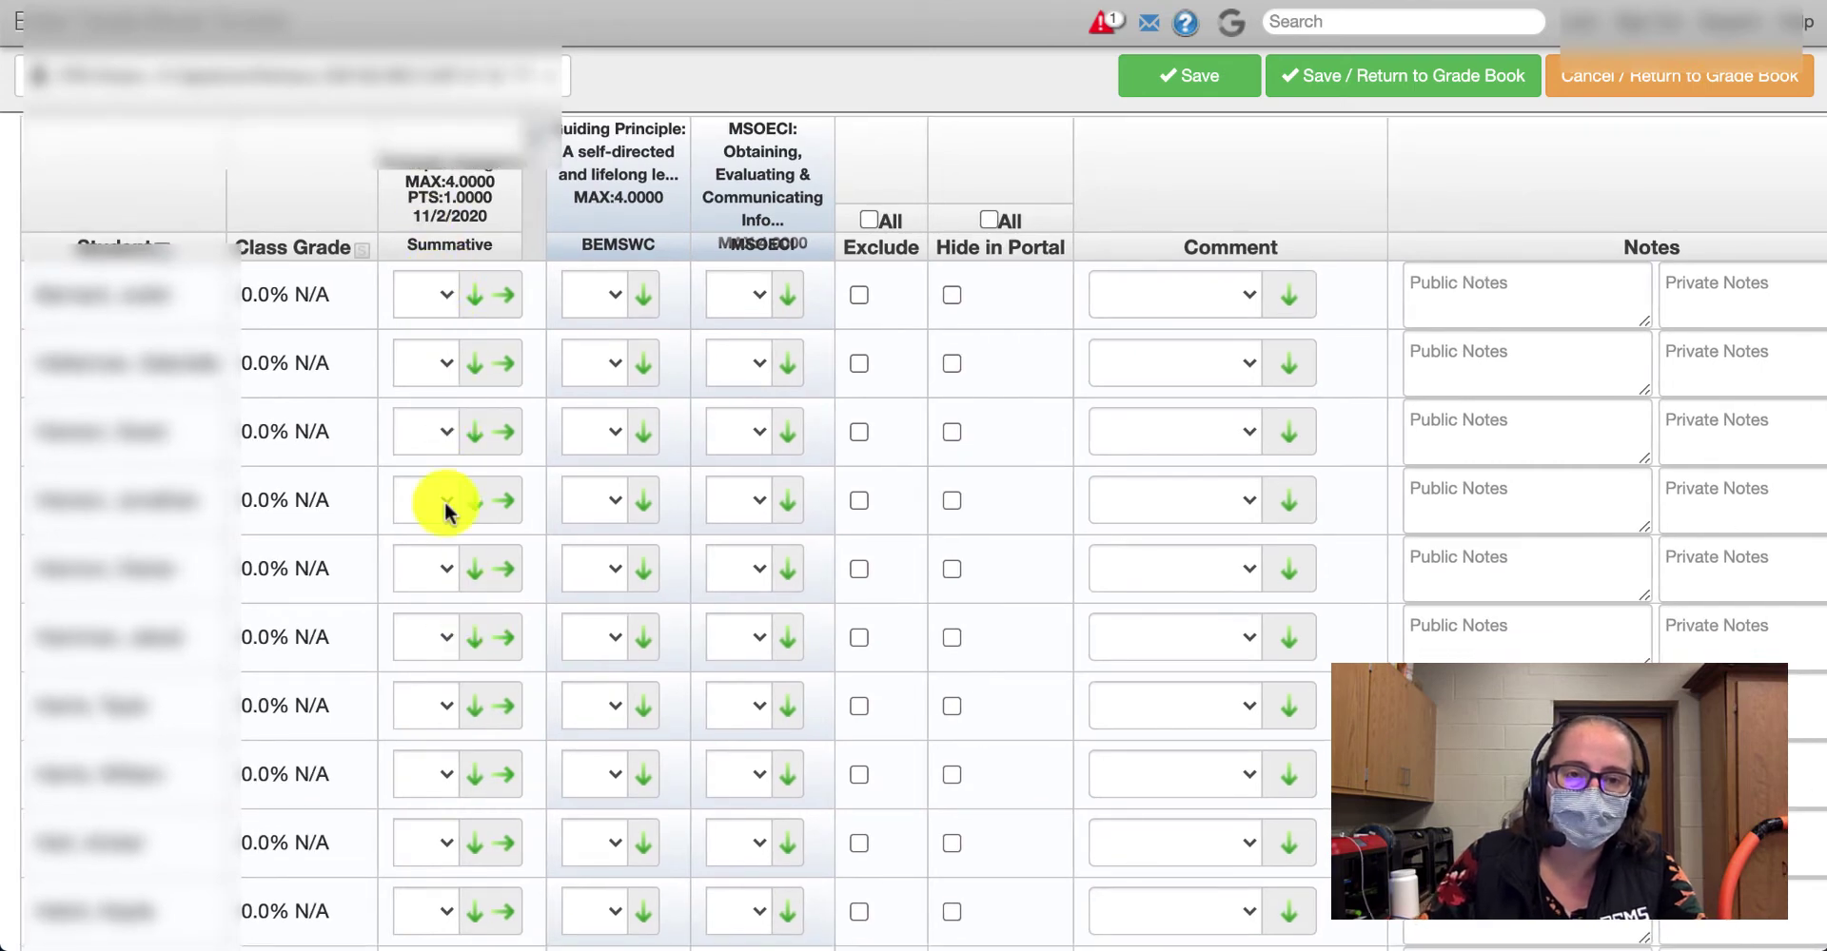
- Score every student 3 on BEMSWC and 2.5 on MSOECI using fill-down
click(614, 301)
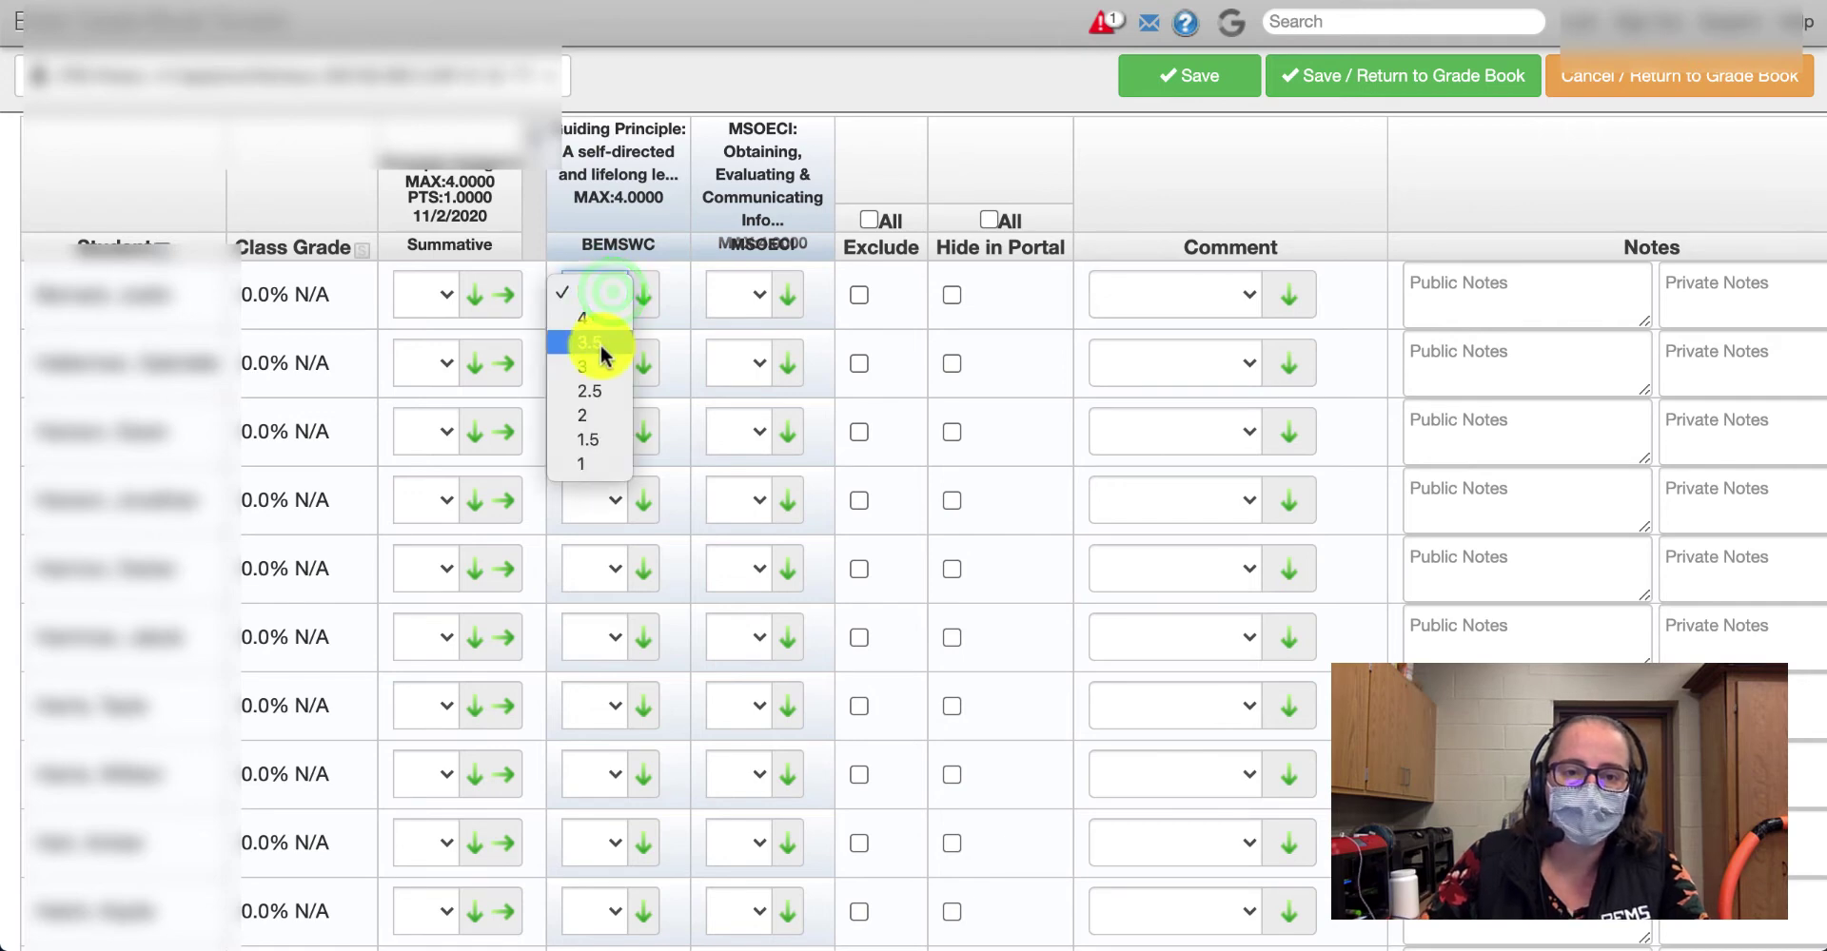
click(585, 381)
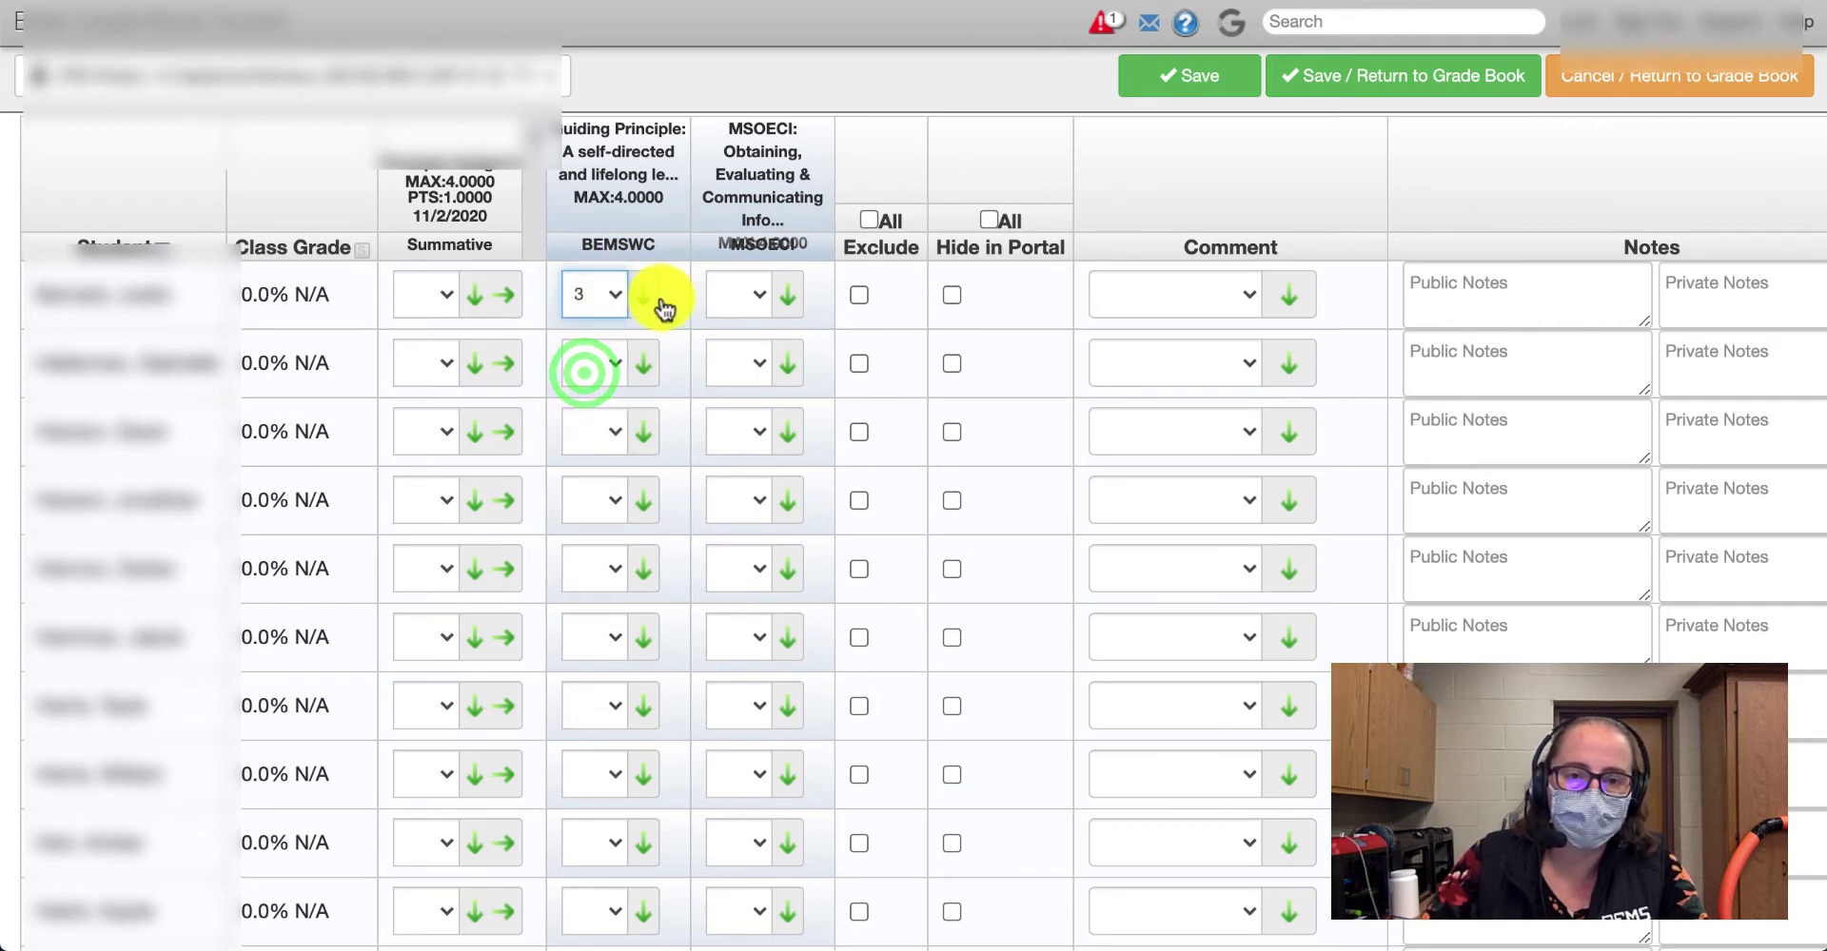
click(644, 296)
click(756, 295)
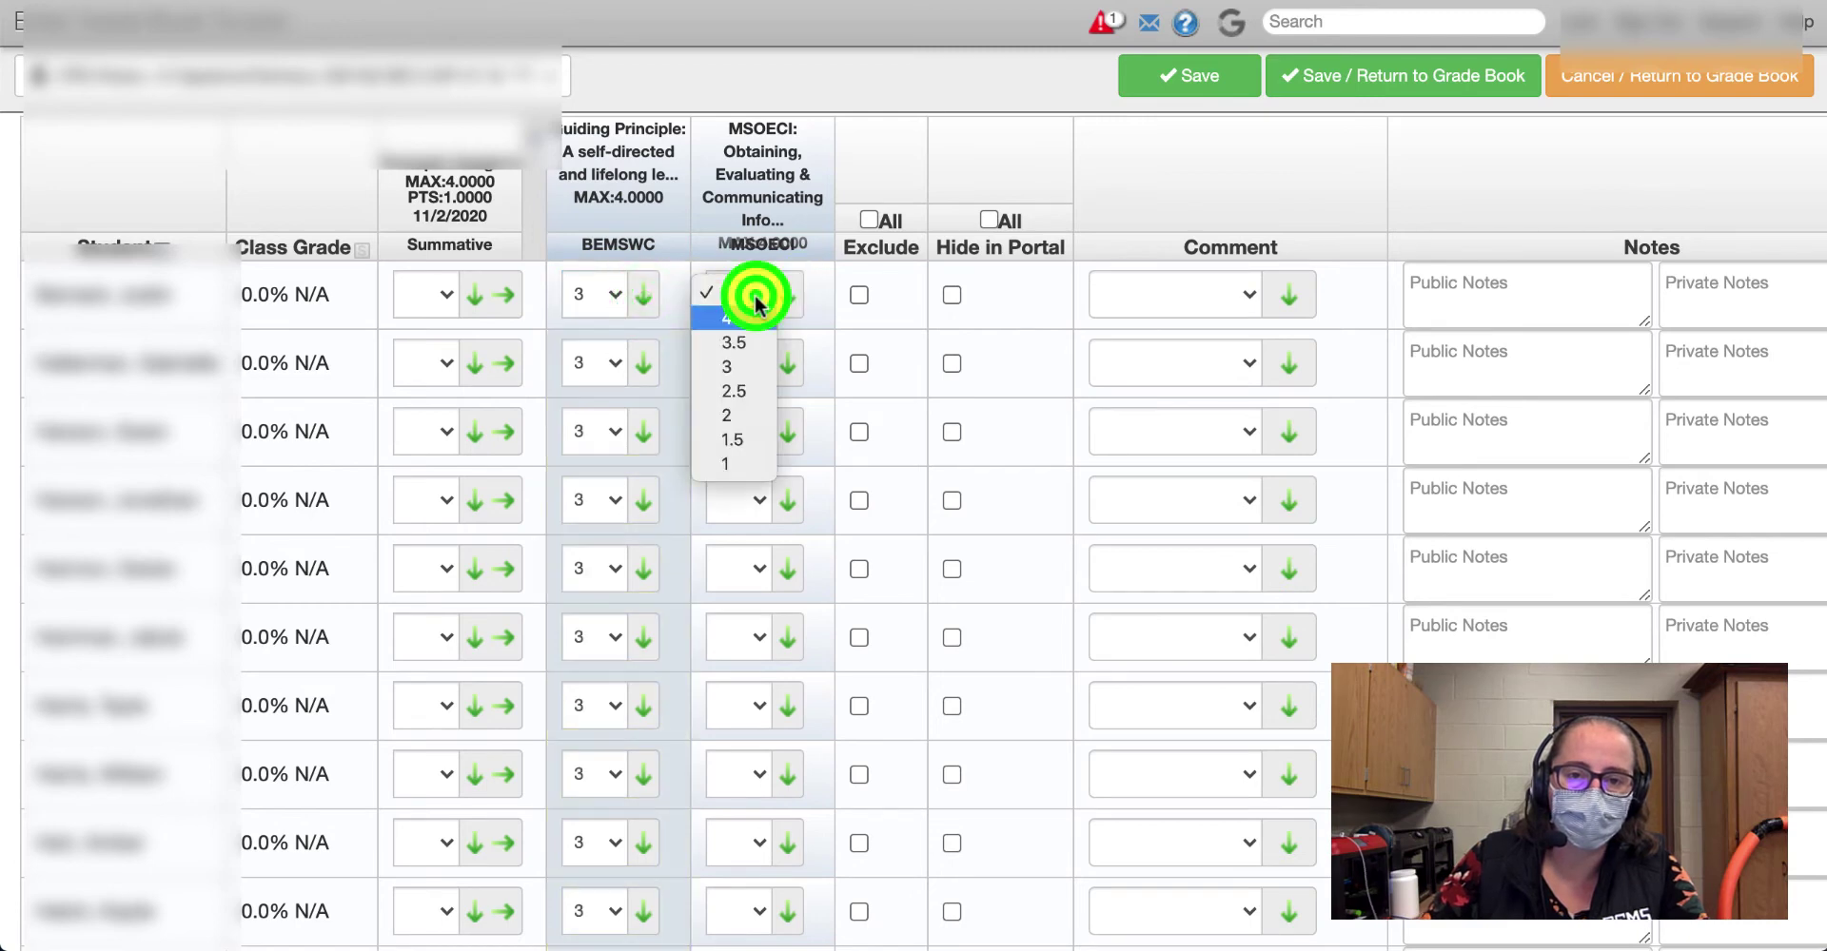
click(721, 391)
click(786, 295)
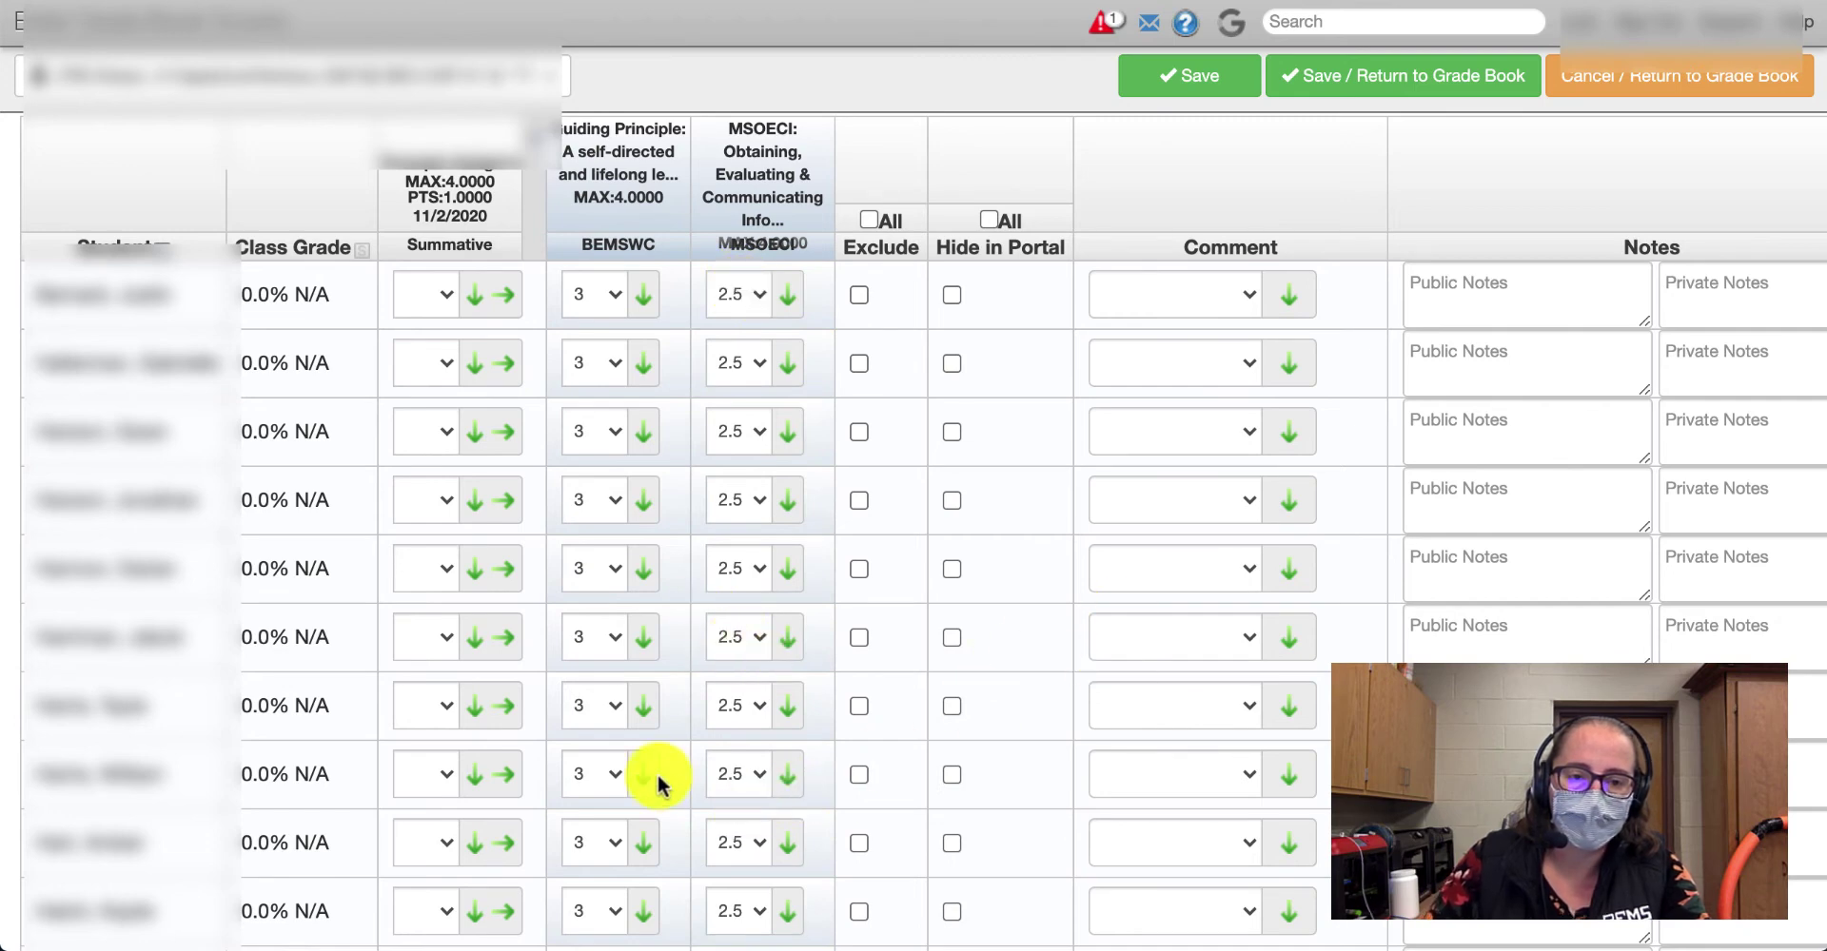
- Clear the eighth student's BEMSWC and MSOECI scores and set their comment to Missing
click(605, 774)
click(591, 699)
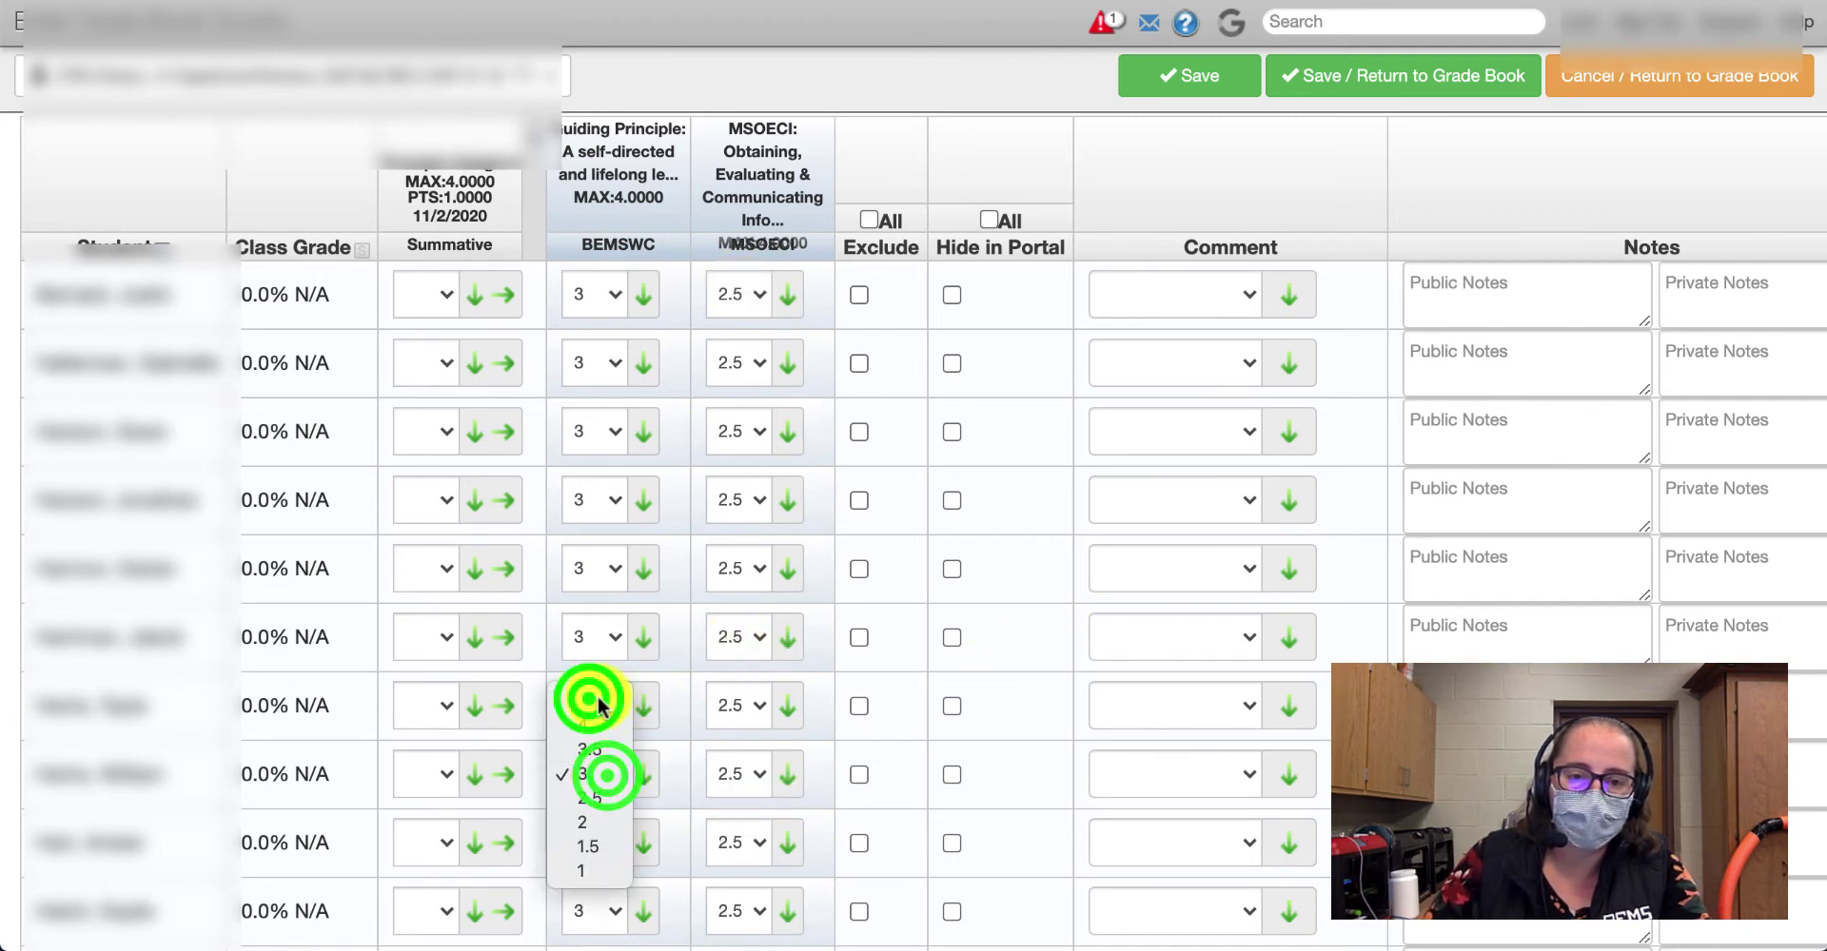
click(751, 773)
click(732, 675)
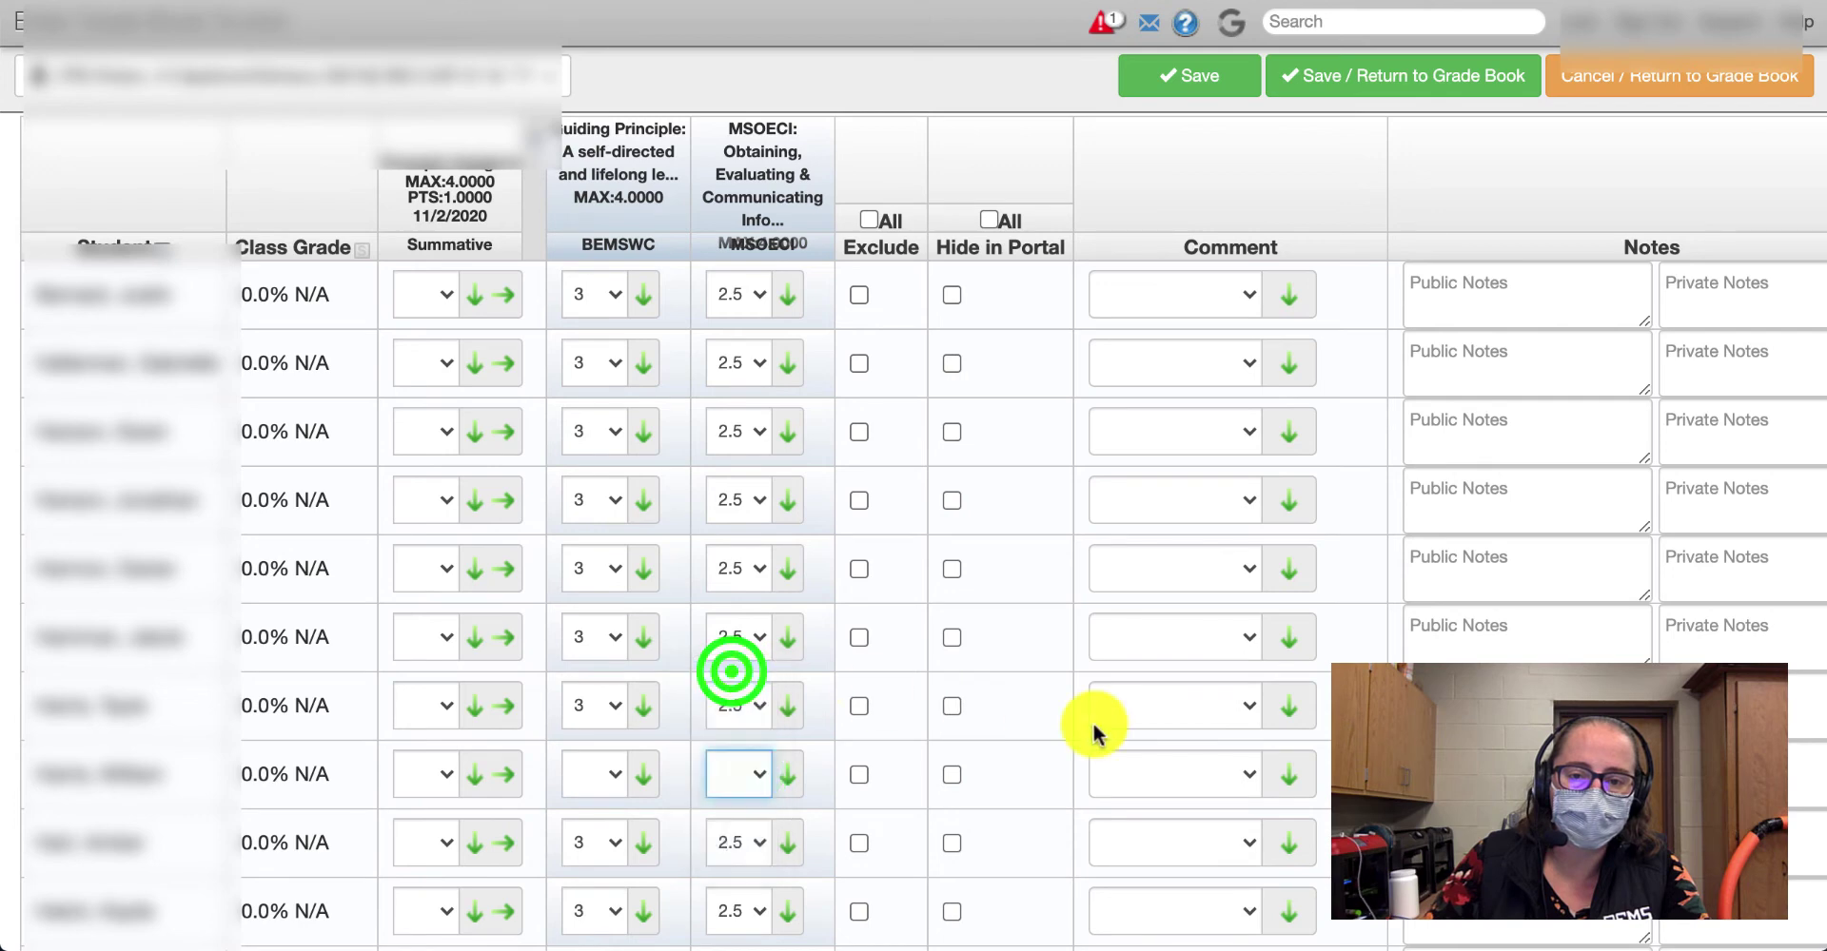
click(1210, 772)
click(1179, 853)
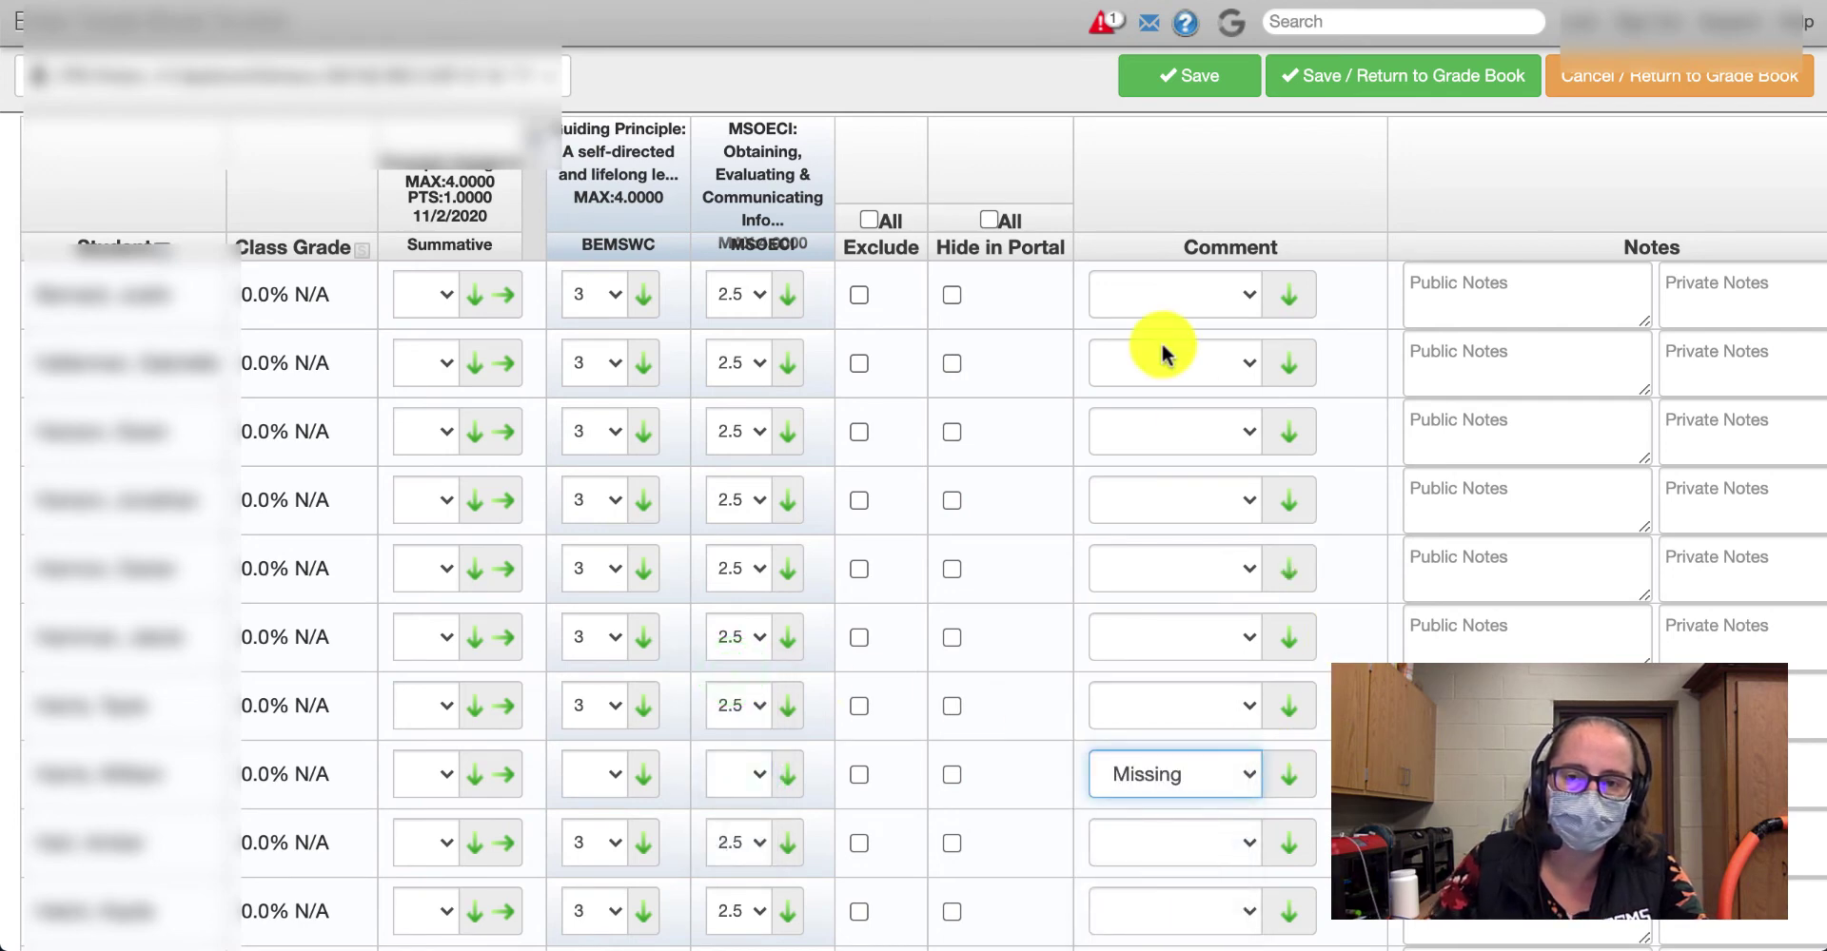
- Give the first student a Turned In comment and fill it down to the other students
click(1230, 306)
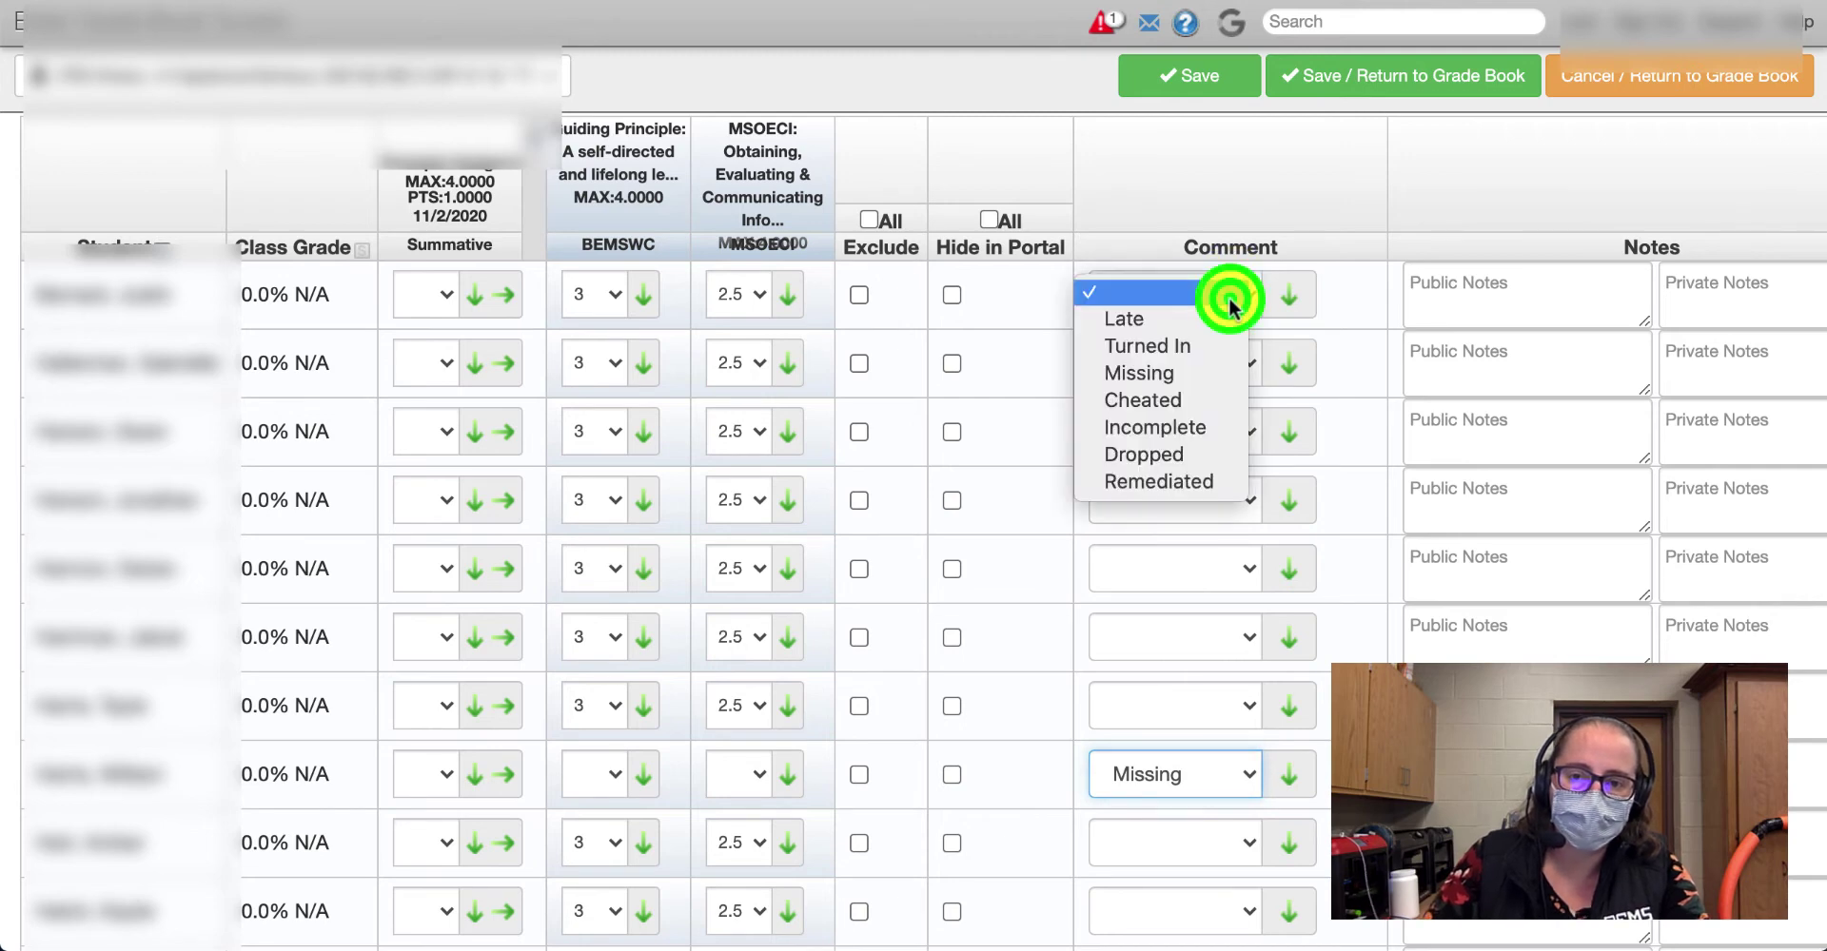
click(1191, 345)
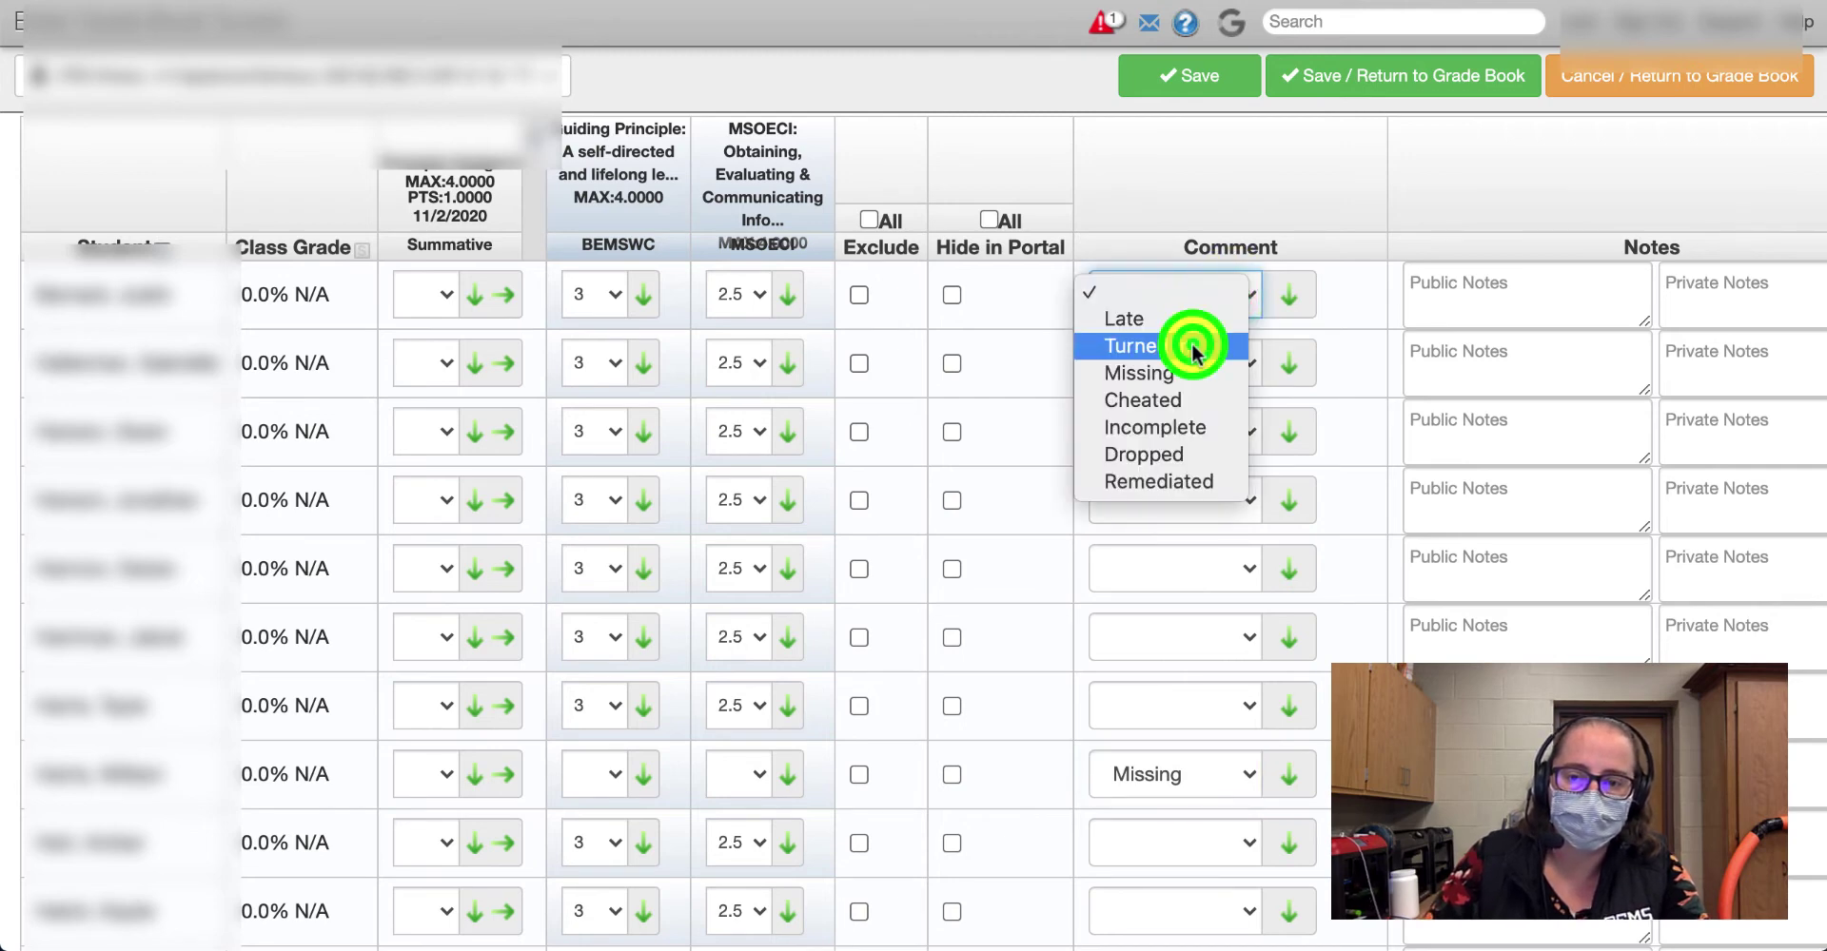
click(1289, 301)
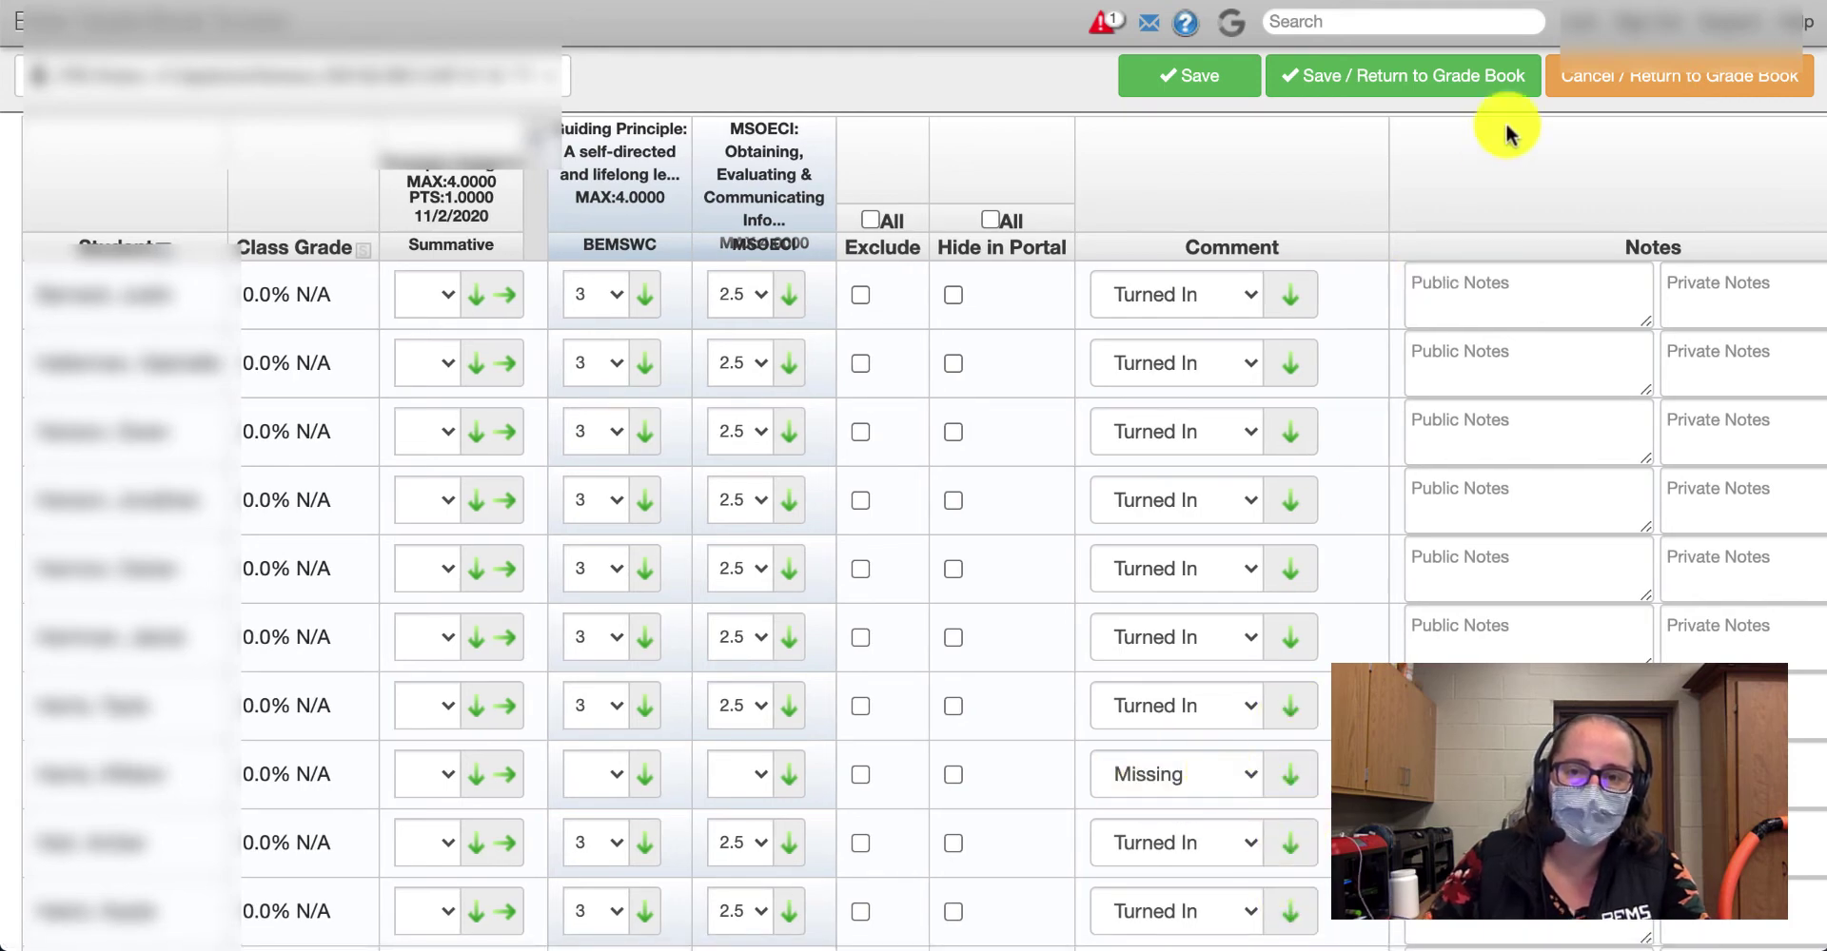
- Save the scores, return to the grade book, and turn off Show Comment Codes
click(1457, 81)
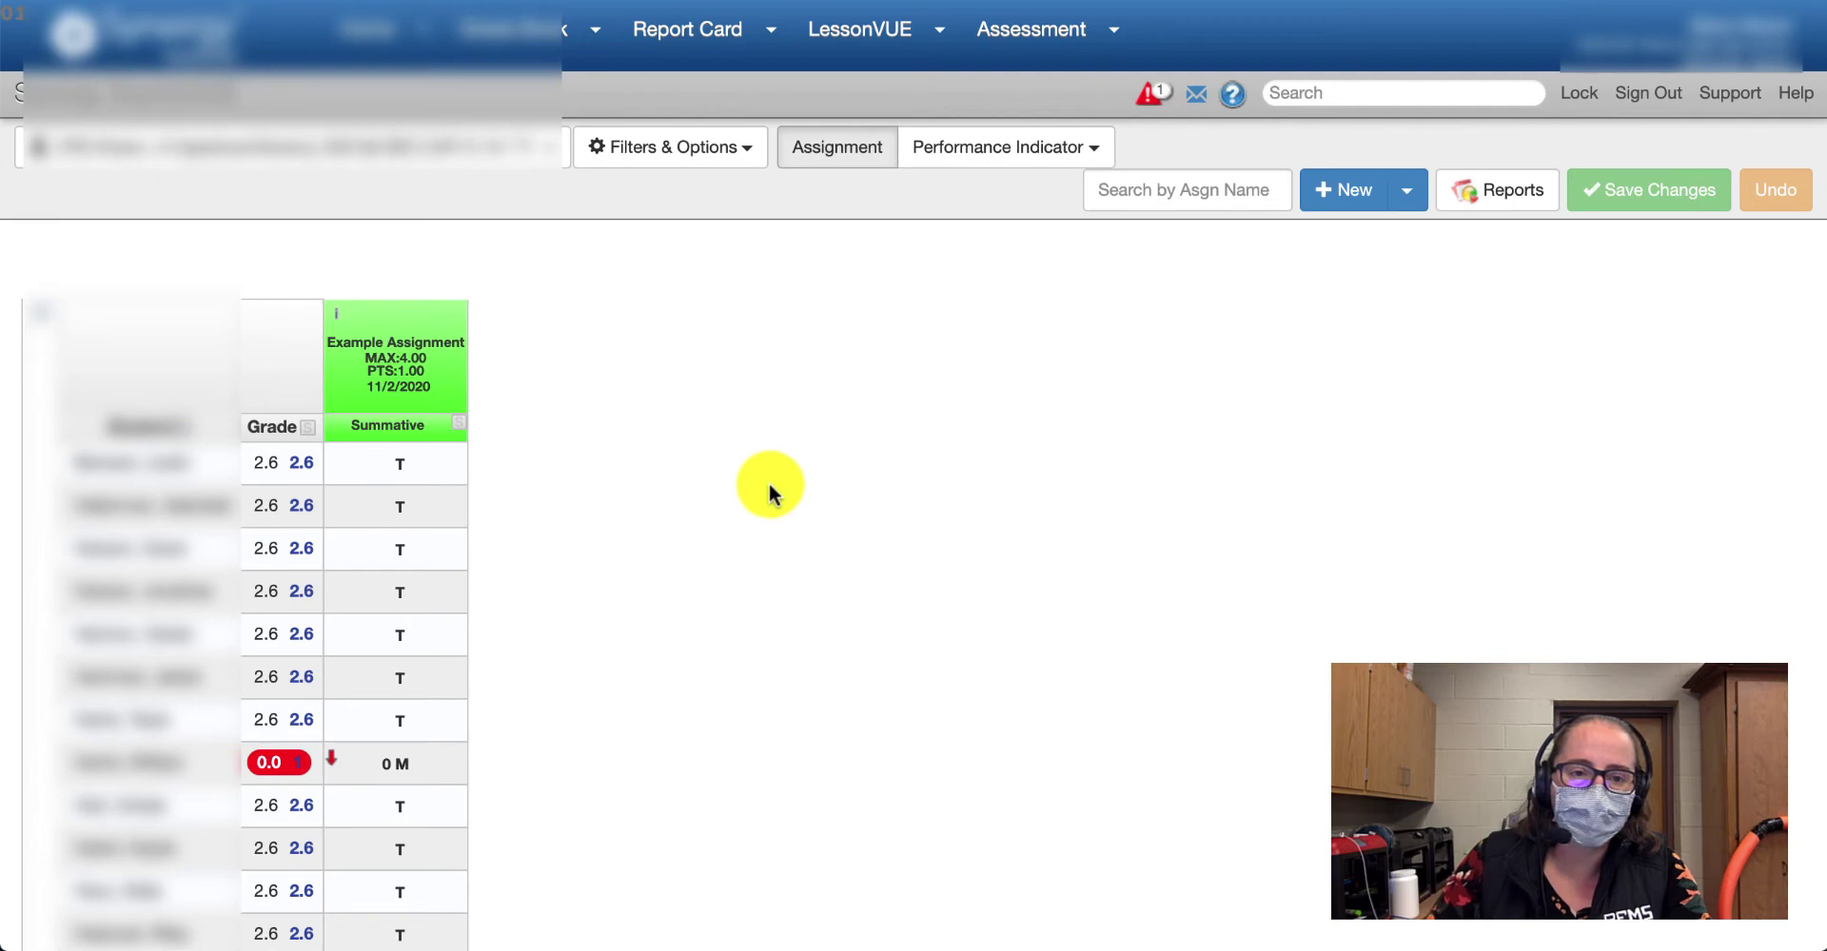
click(694, 144)
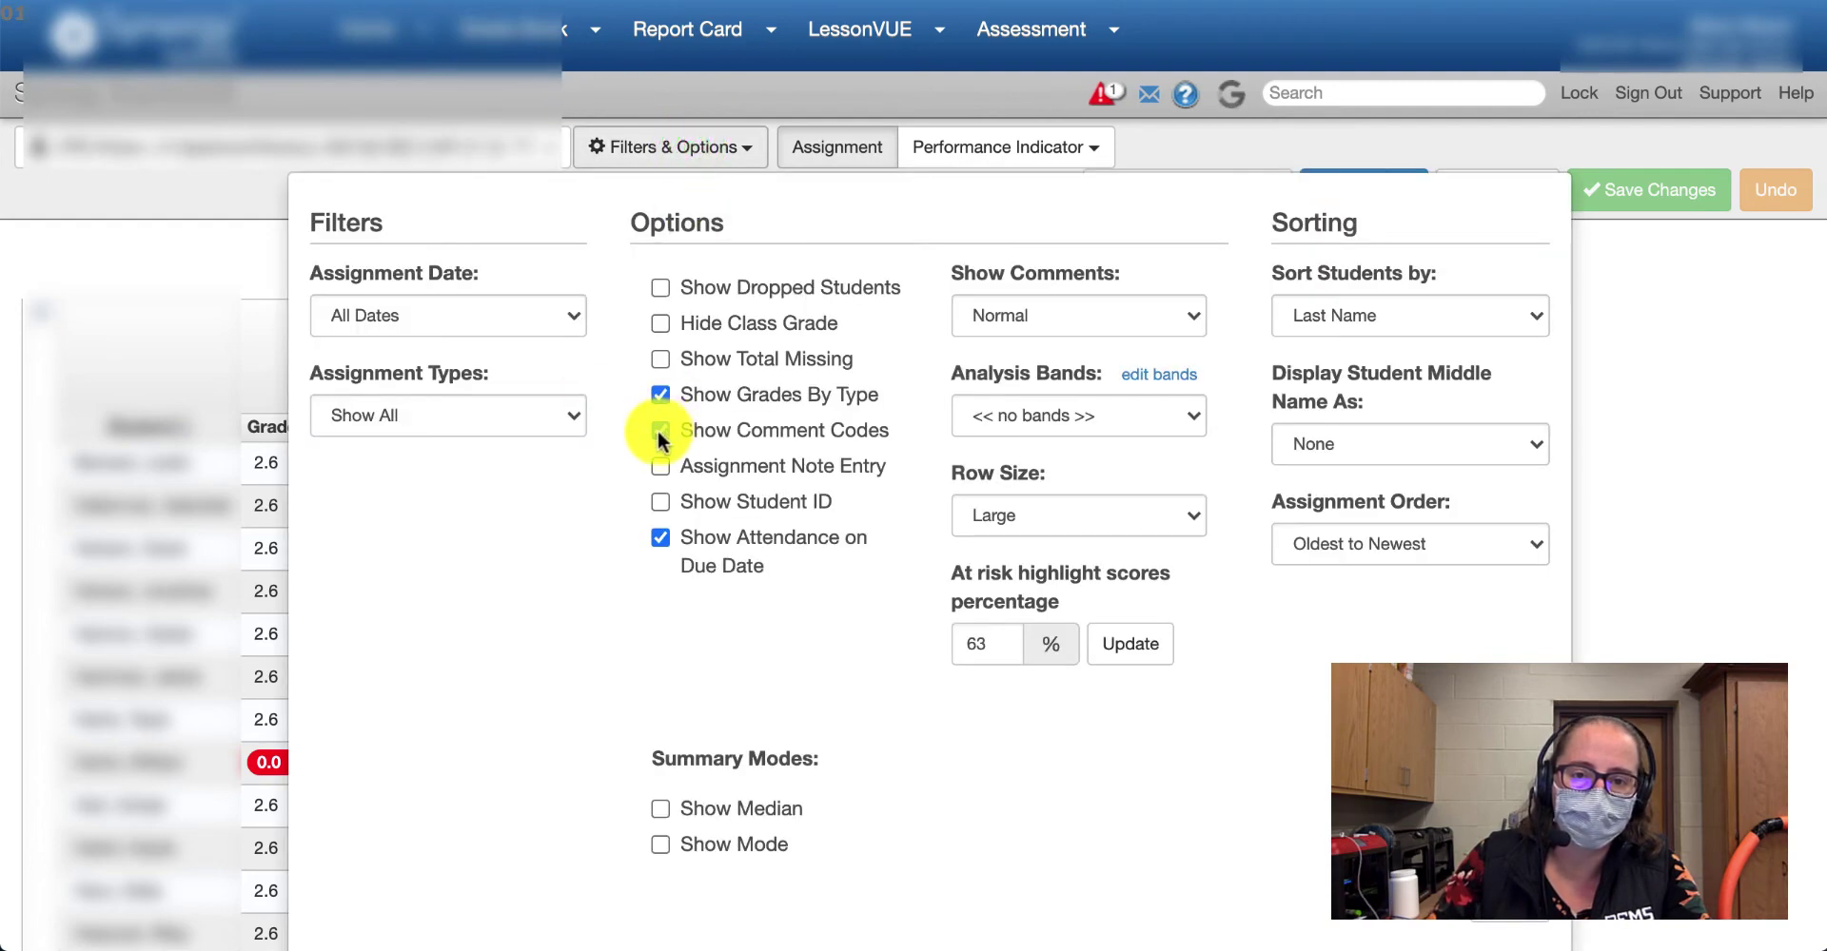
click(659, 431)
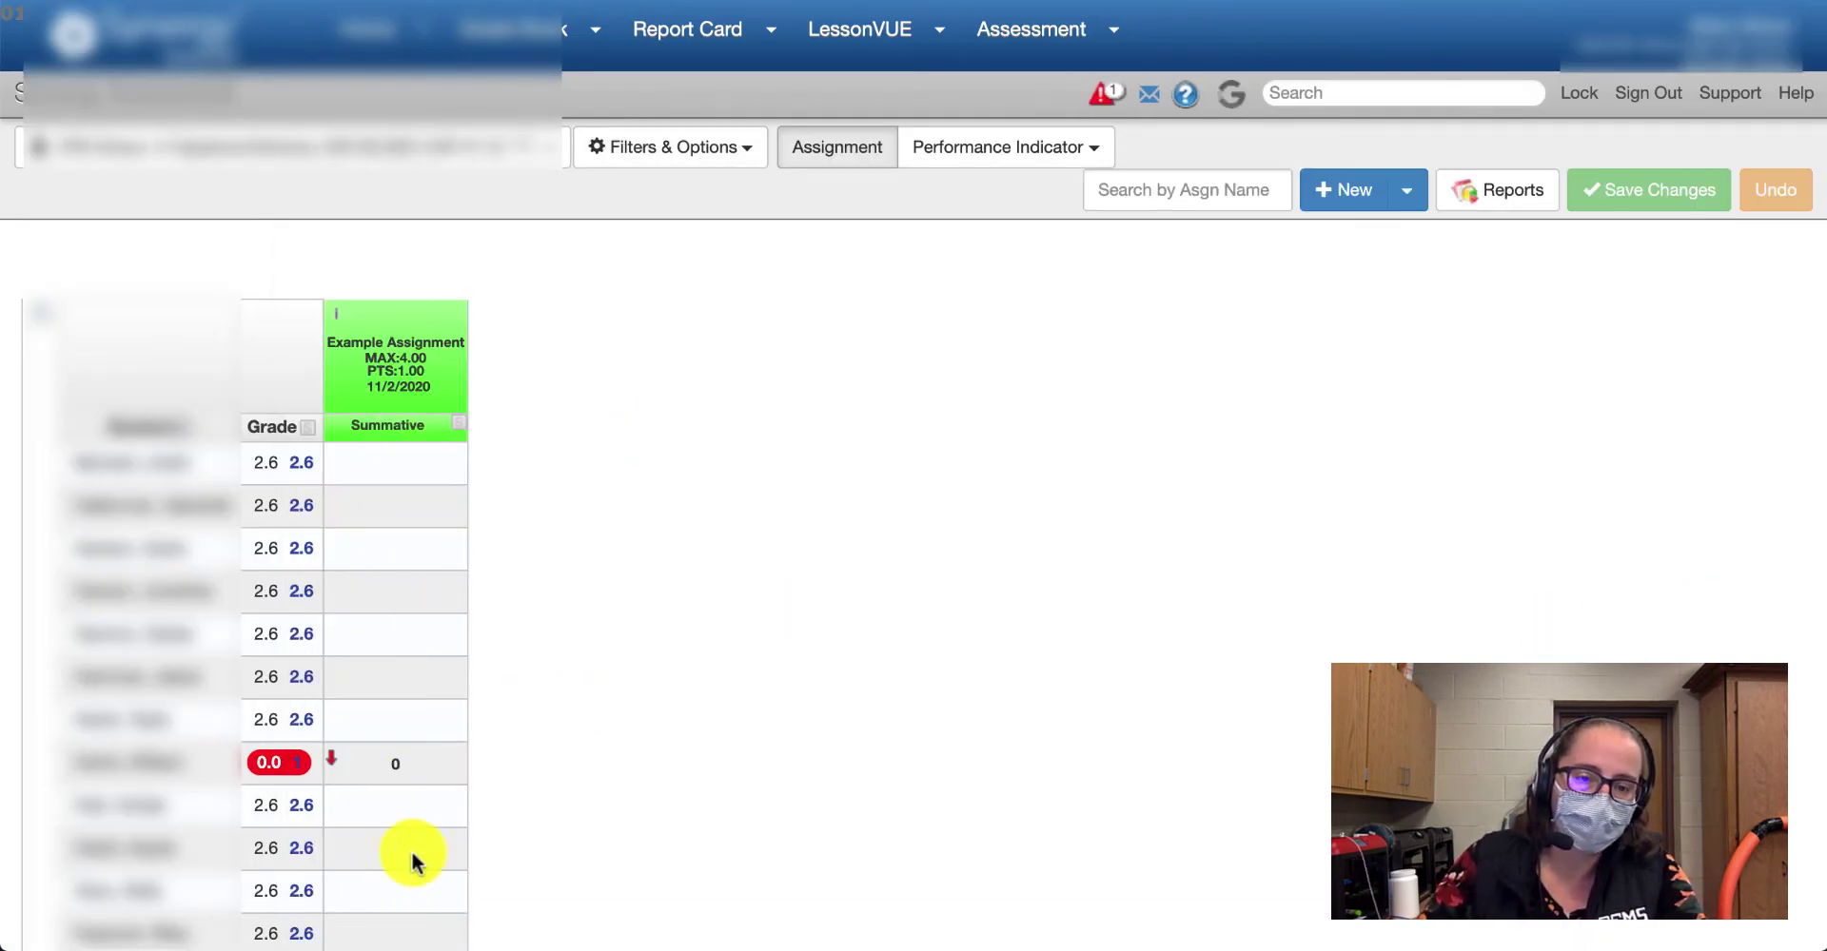
scroll(409, 854, down, 2)
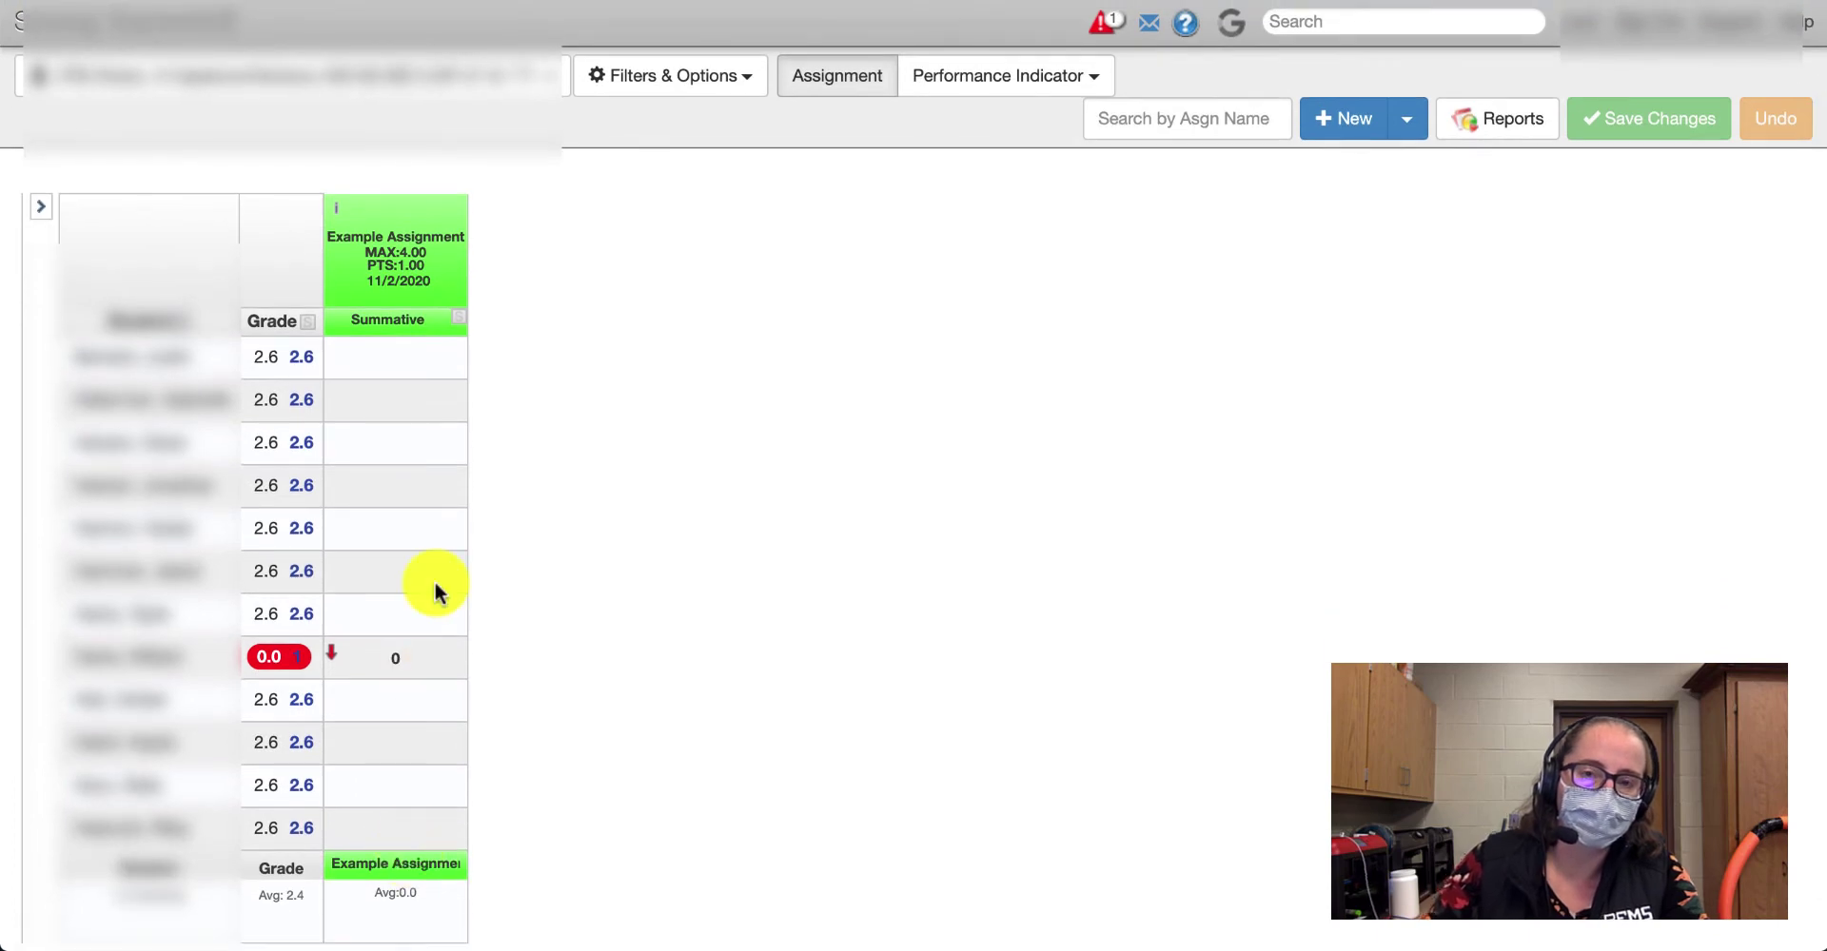
- Re-enable Show Comment Codes so students show T or 0 M, then switch to the standards view
click(711, 90)
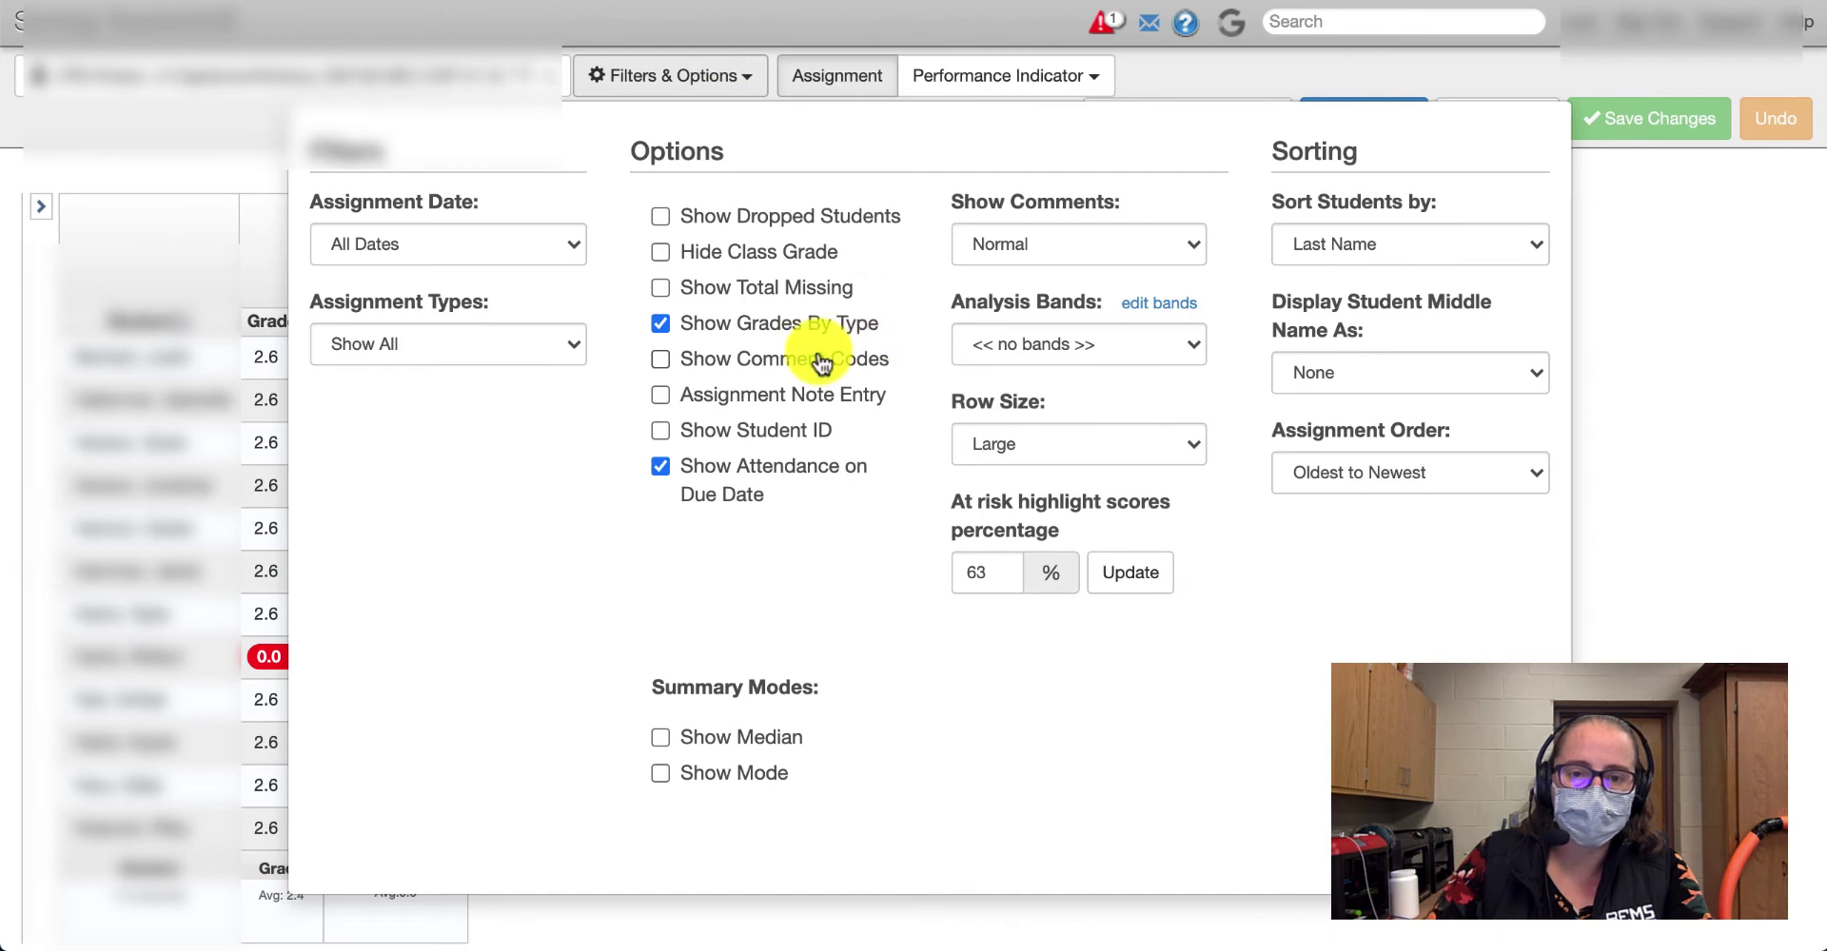
click(788, 359)
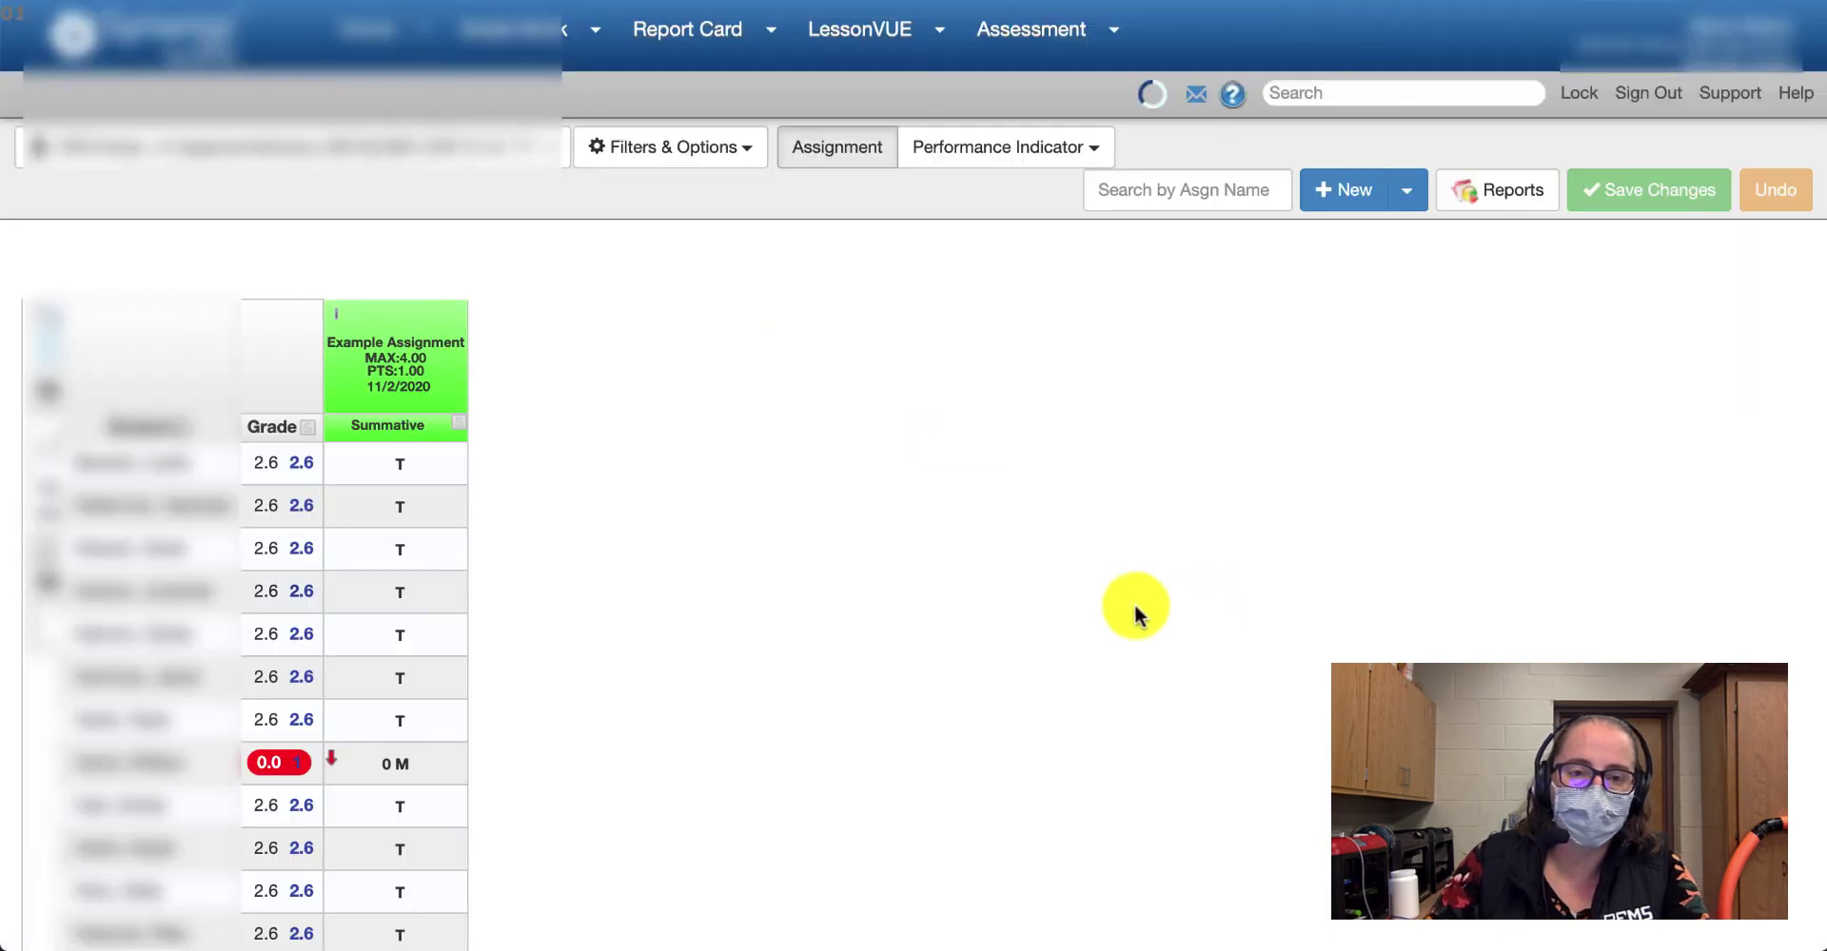
scroll(624, 569, down, 2)
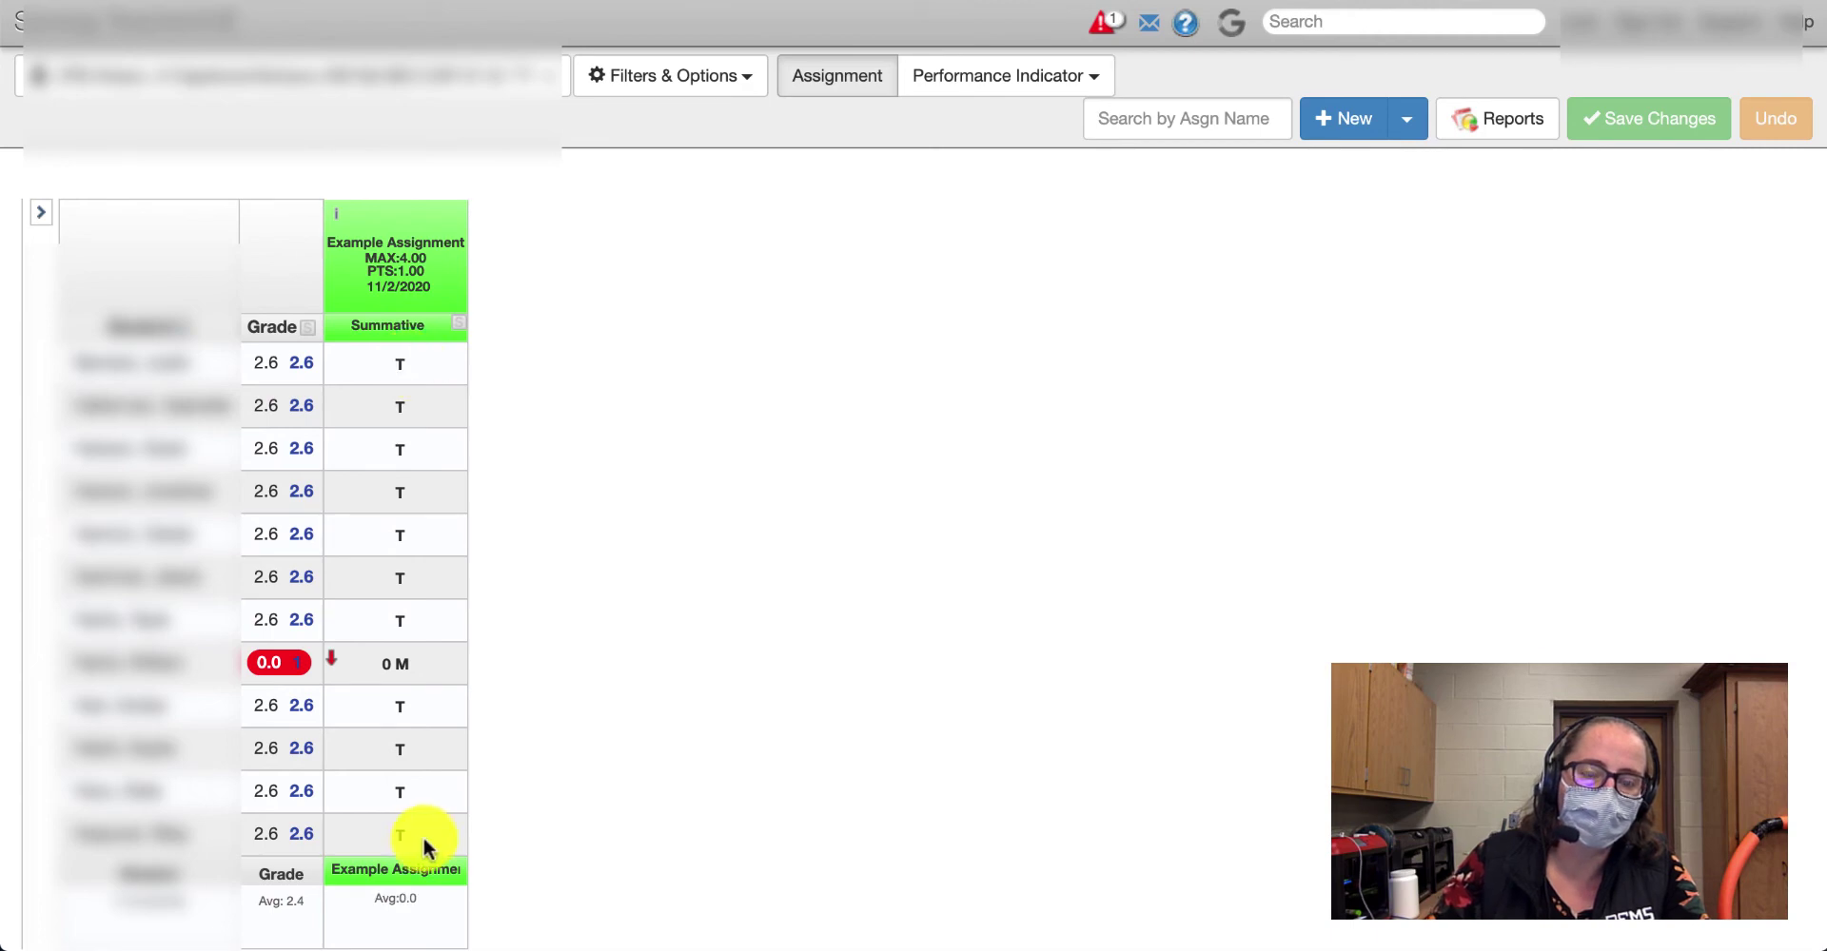
mouse_move(416, 837)
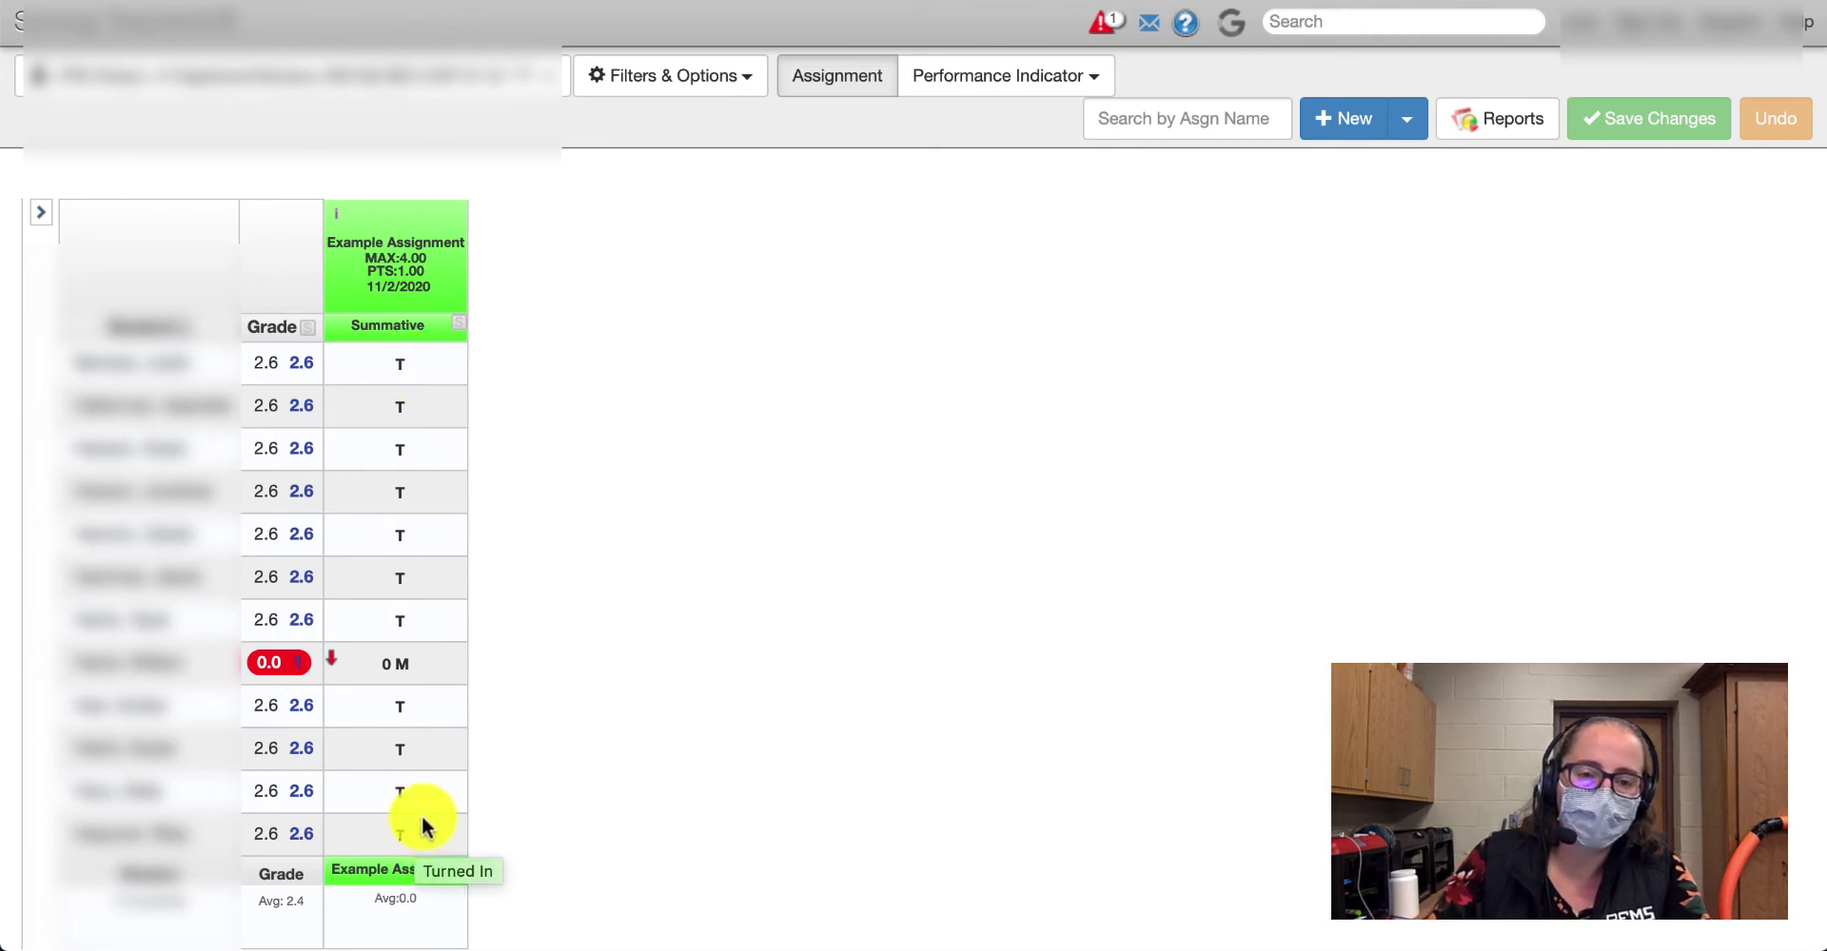
mouse_move(381, 655)
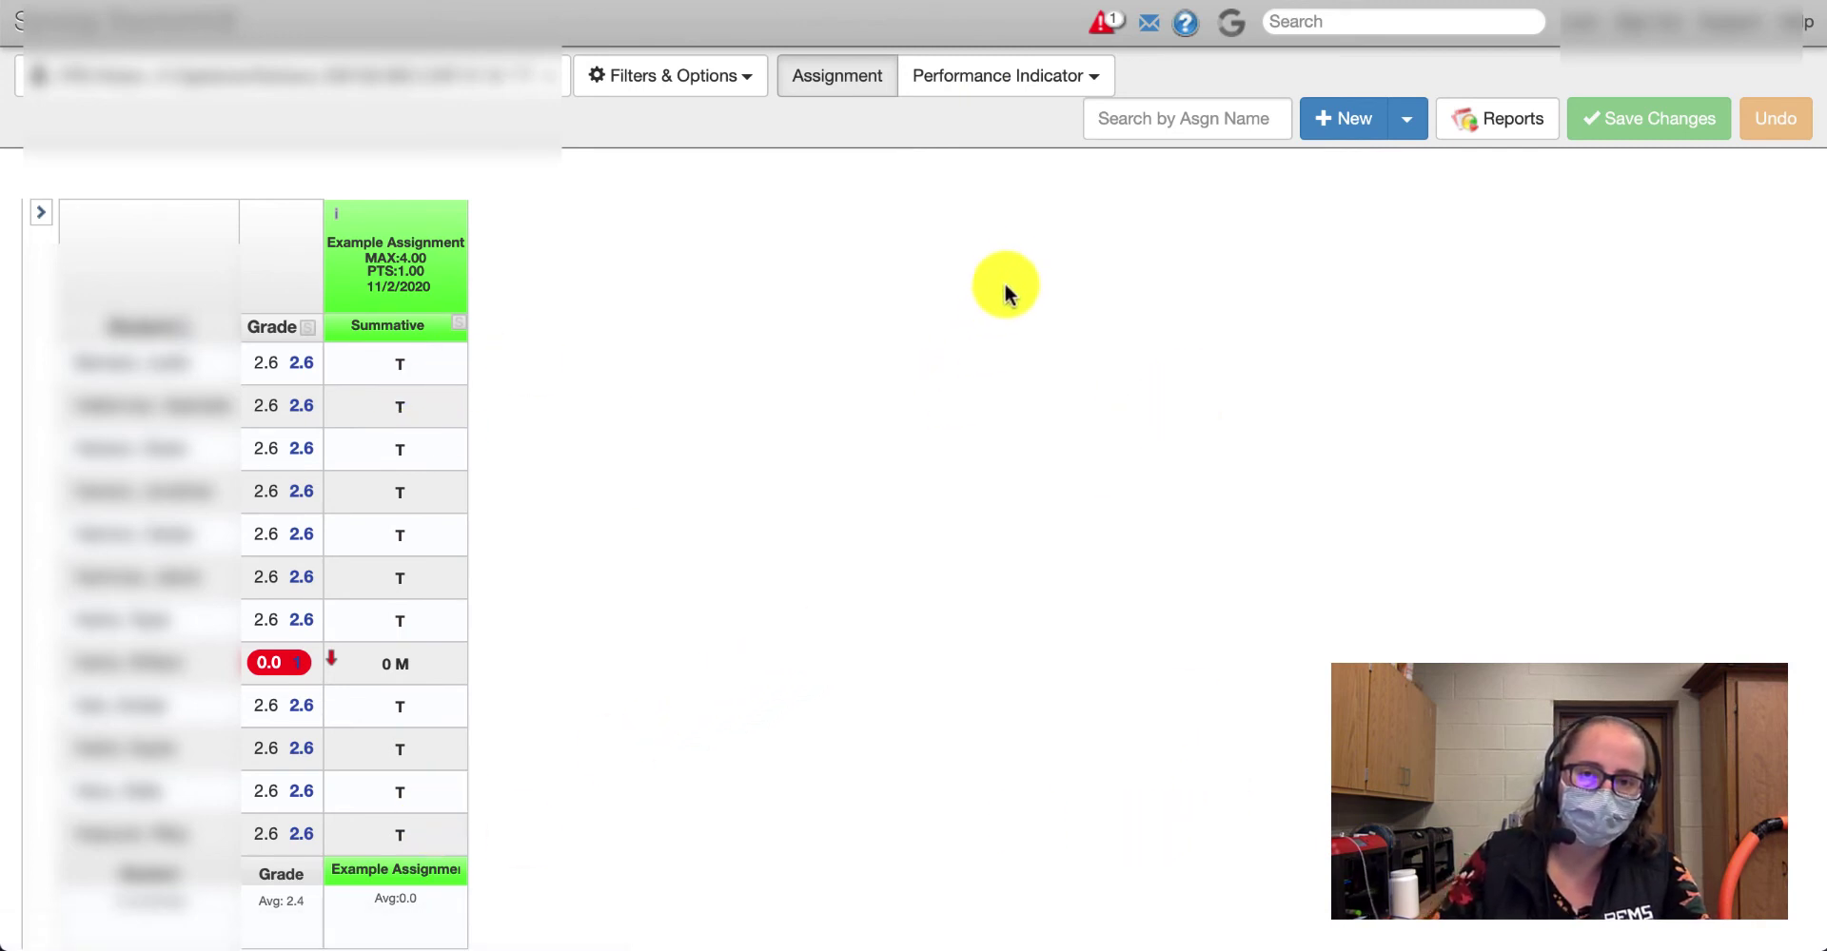
click(971, 71)
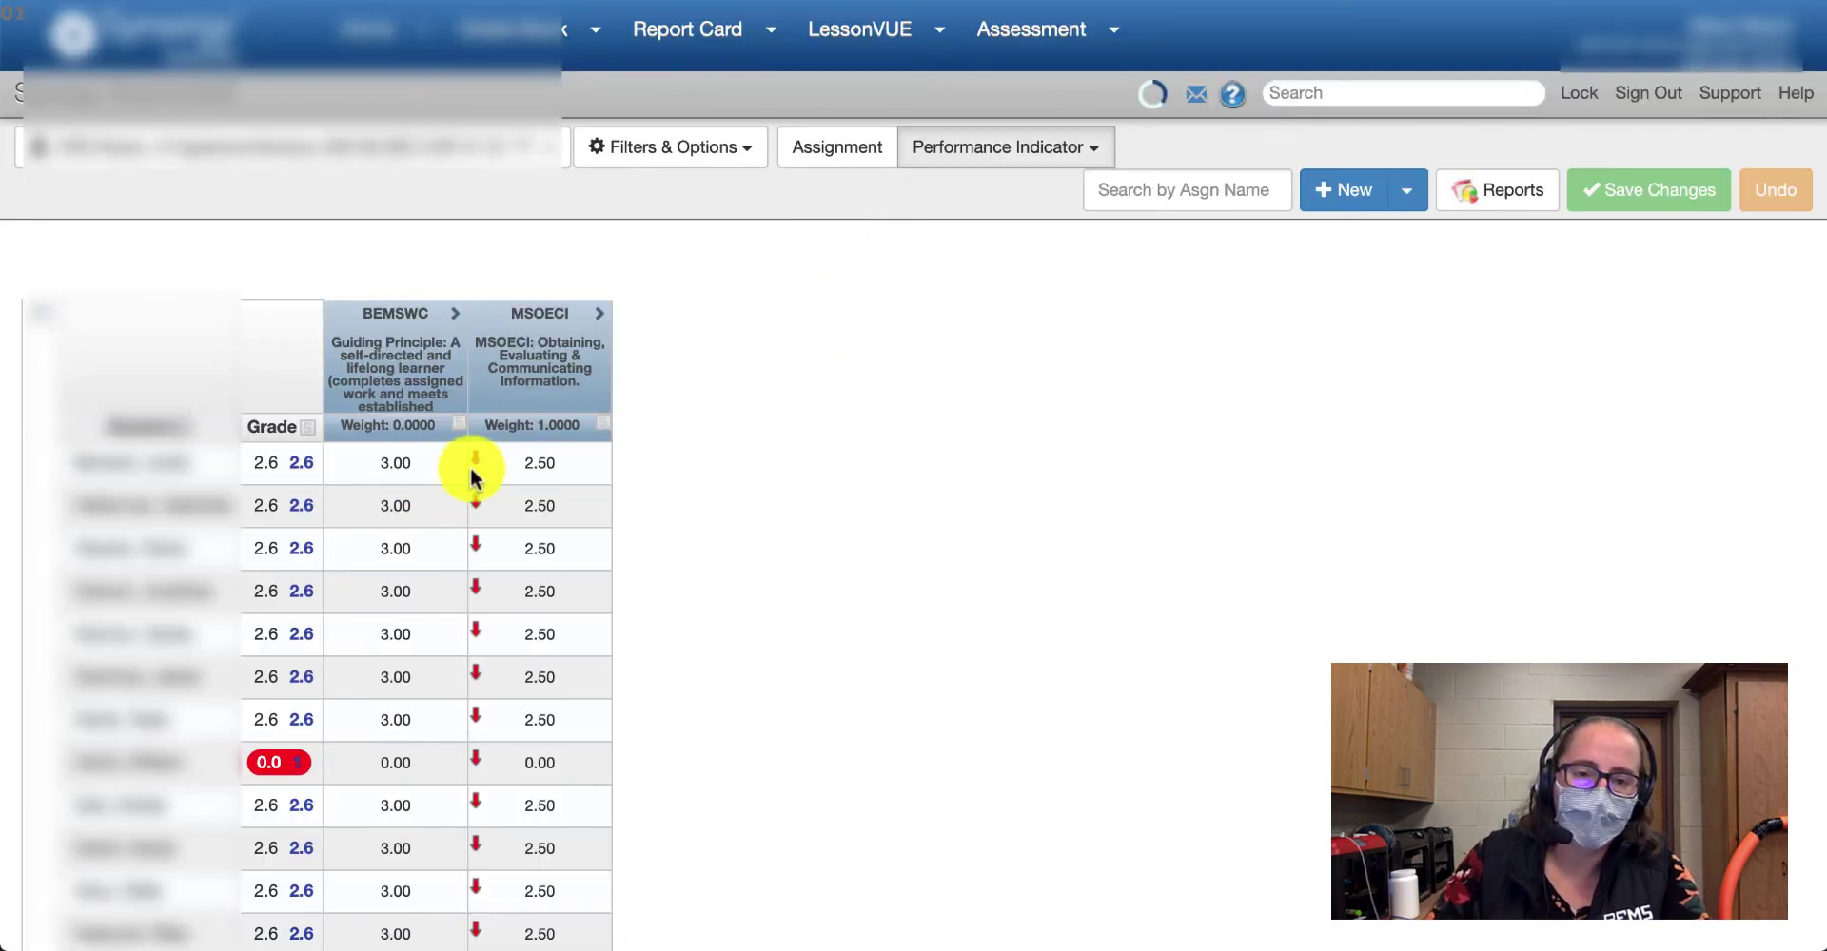
click(458, 313)
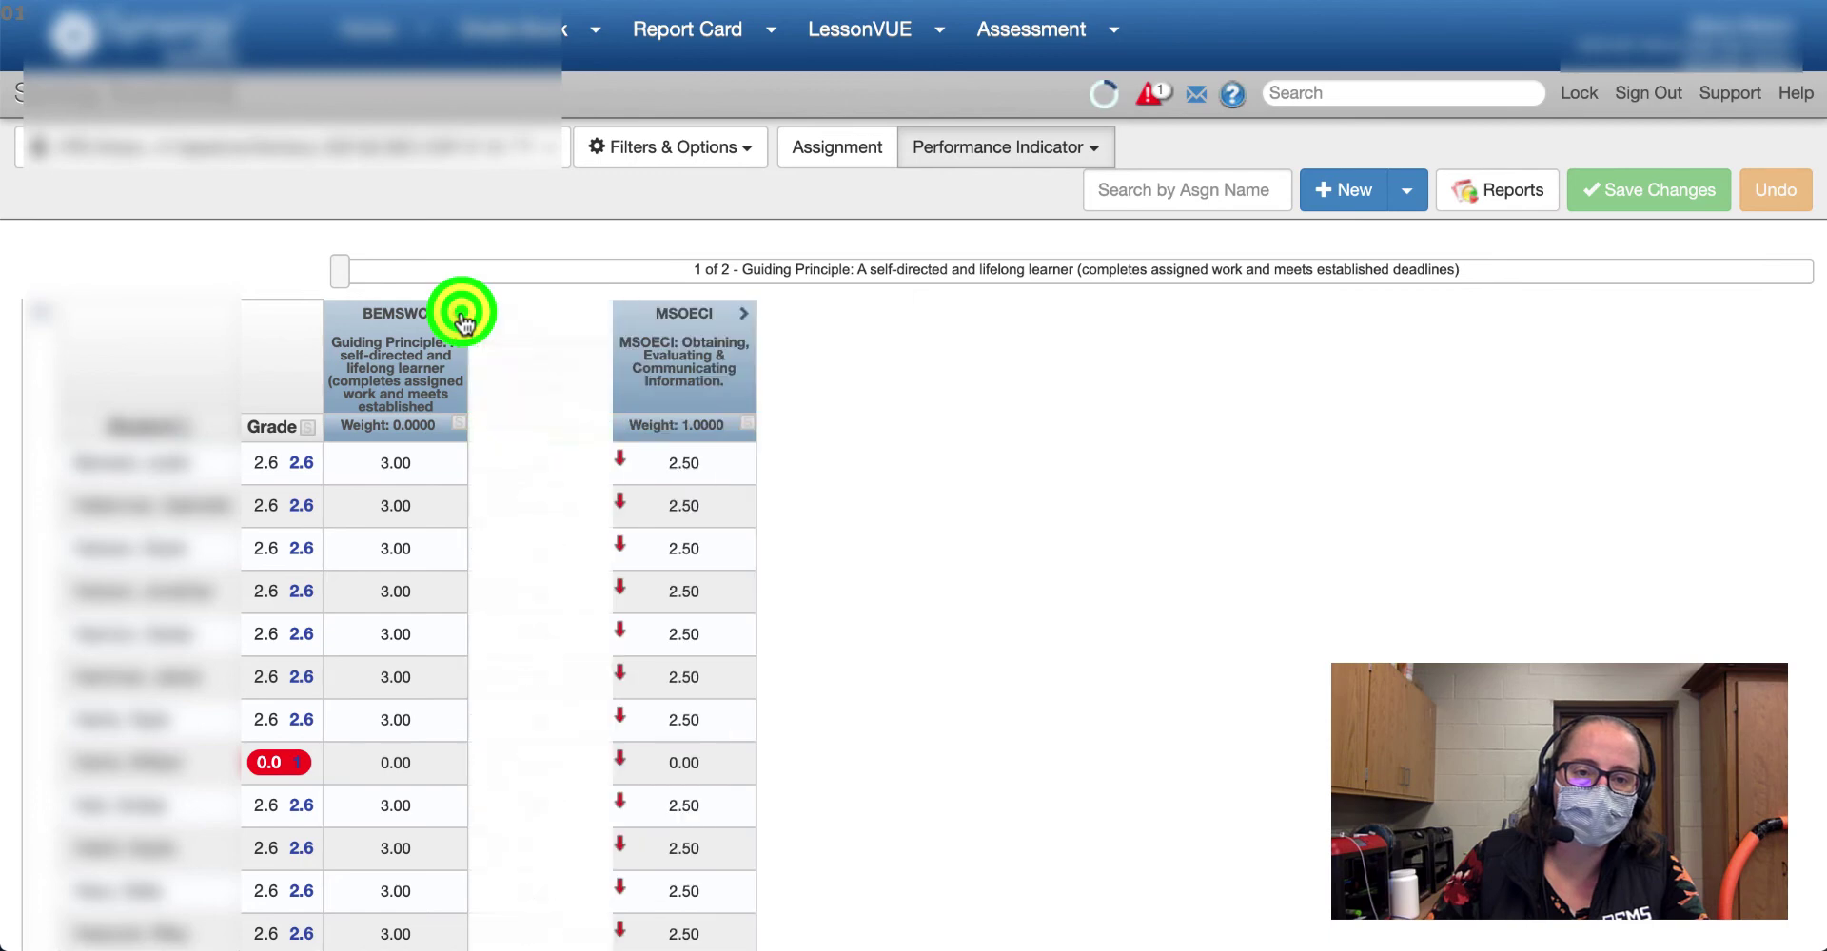
click(744, 313)
scroll(955, 563, down, 3)
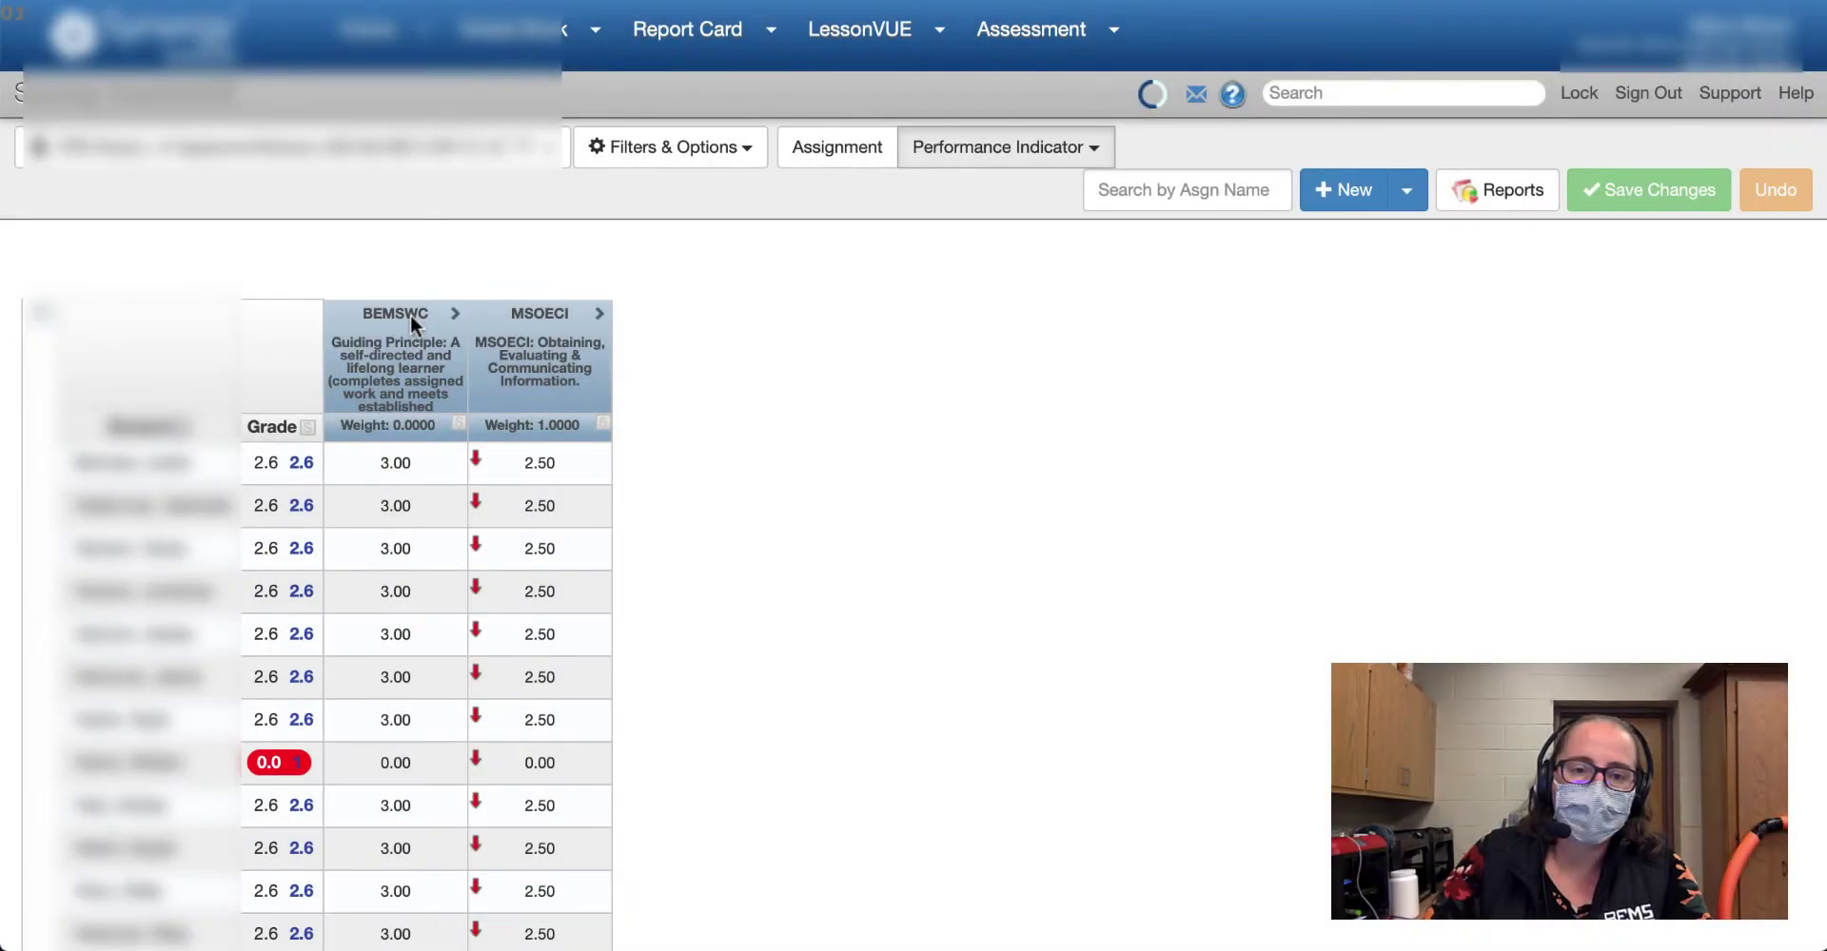
click(820, 154)
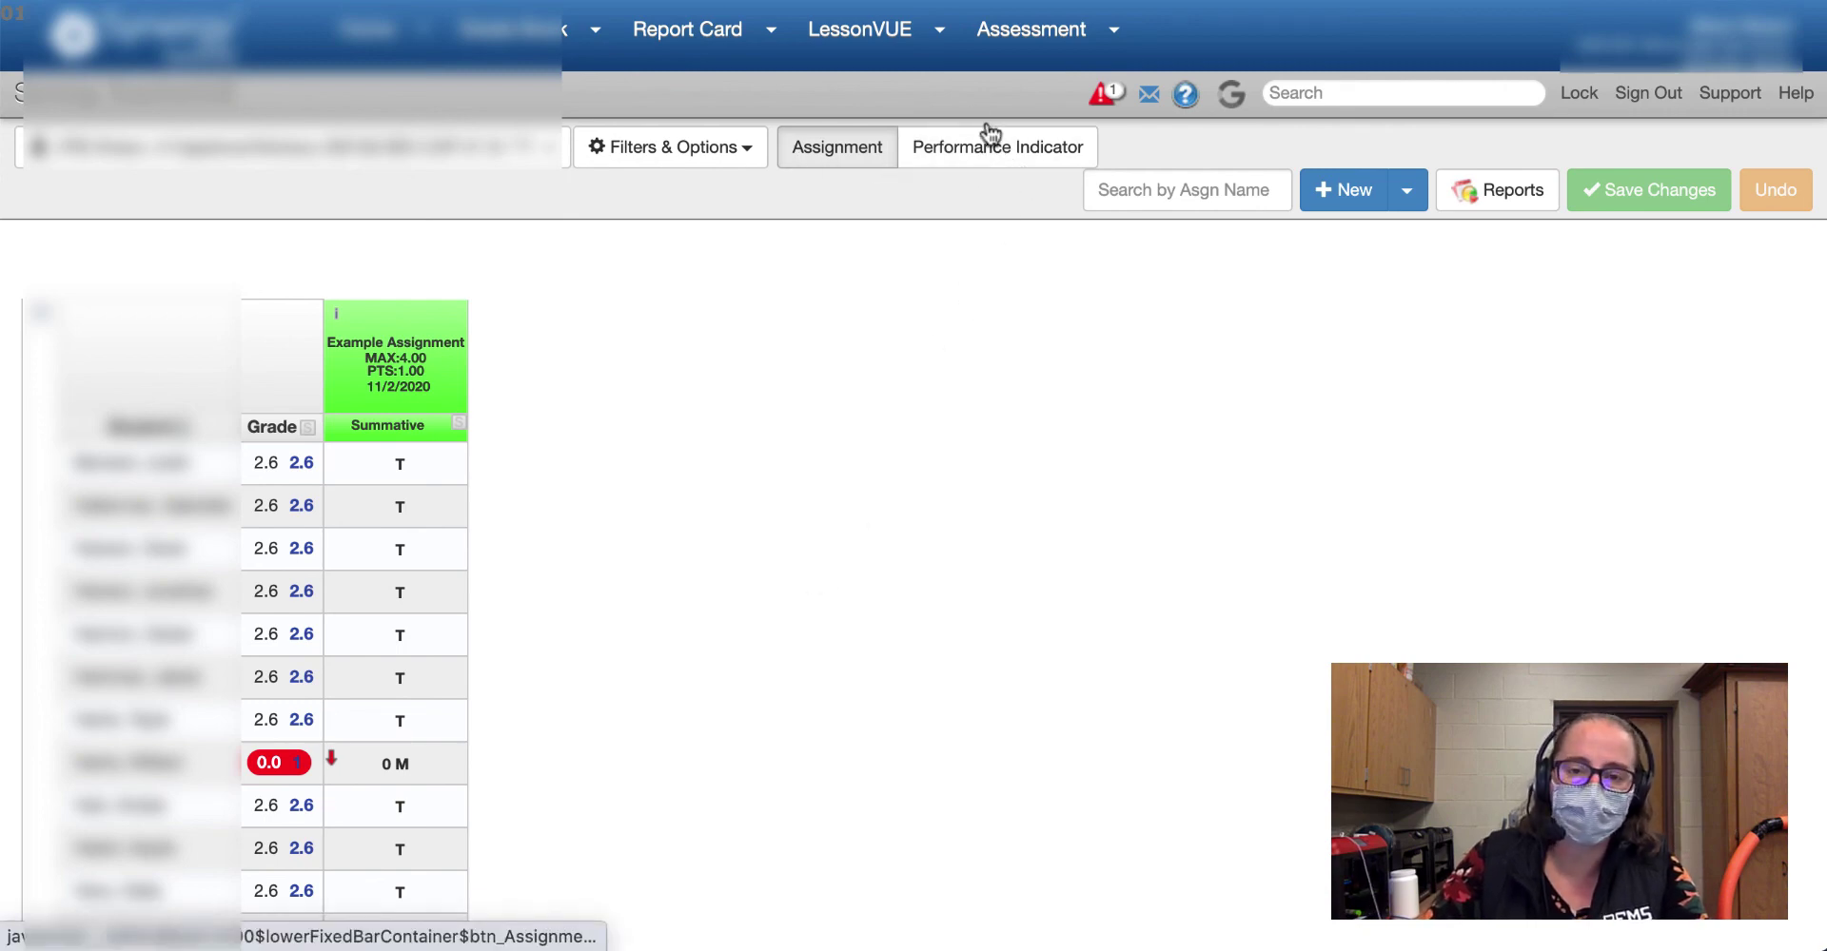
click(976, 157)
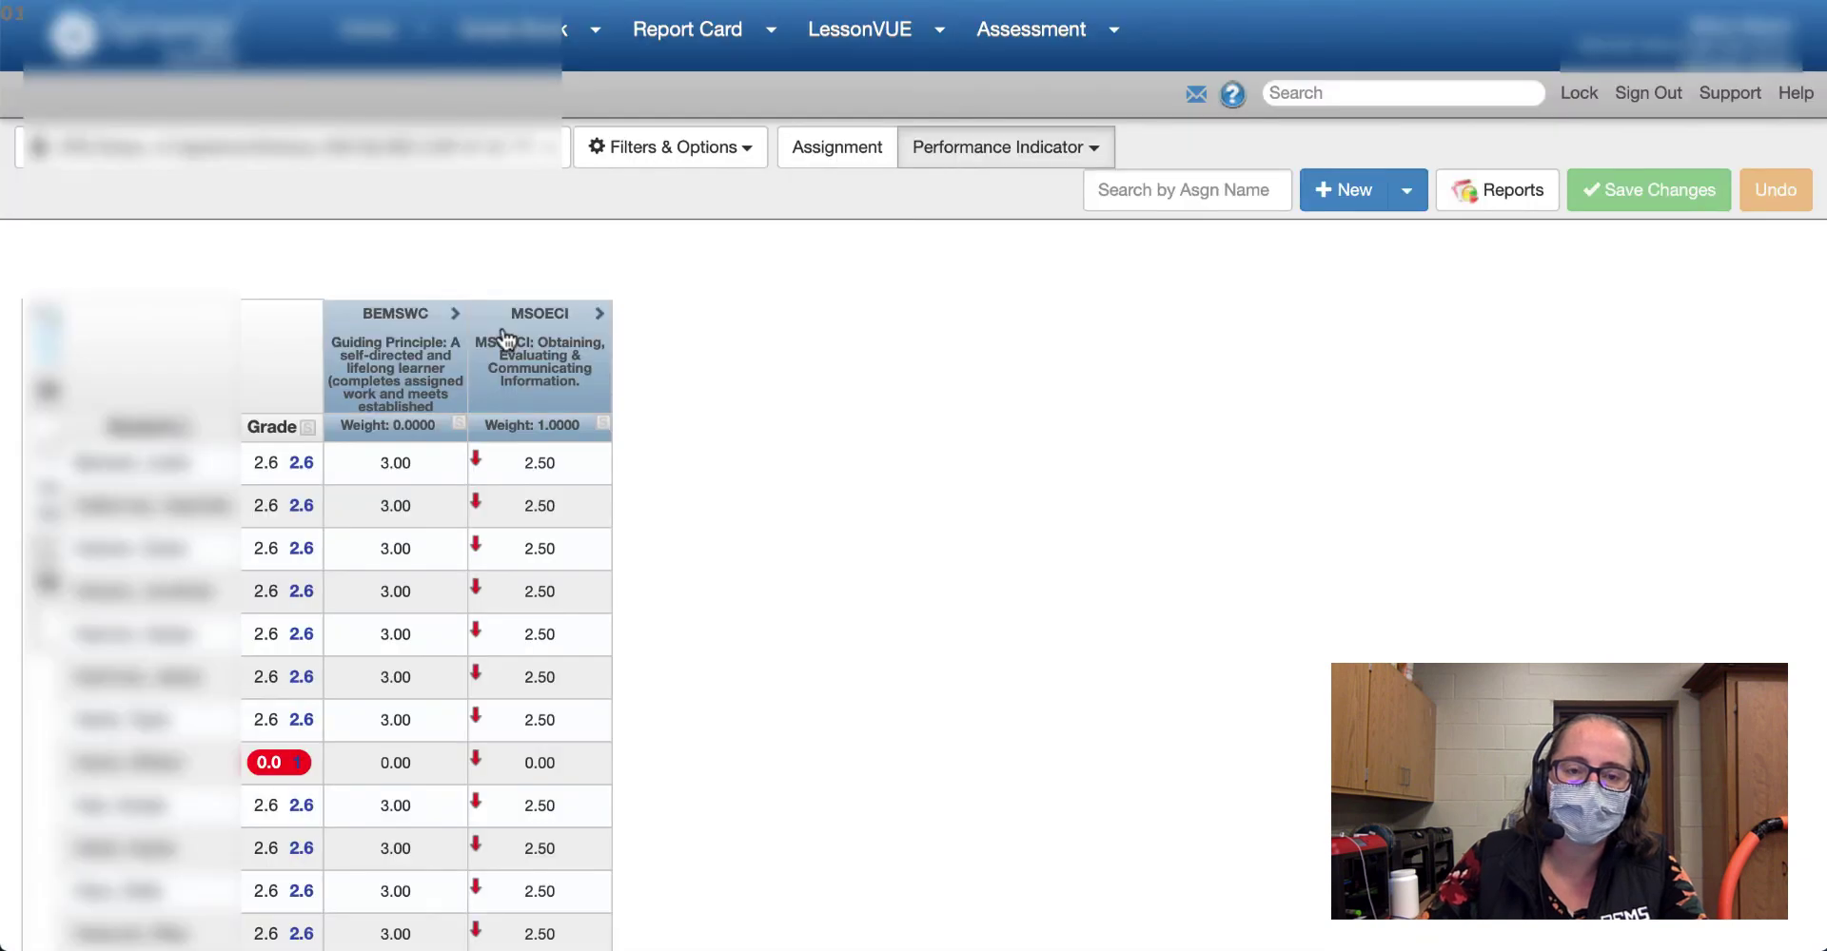
click(455, 315)
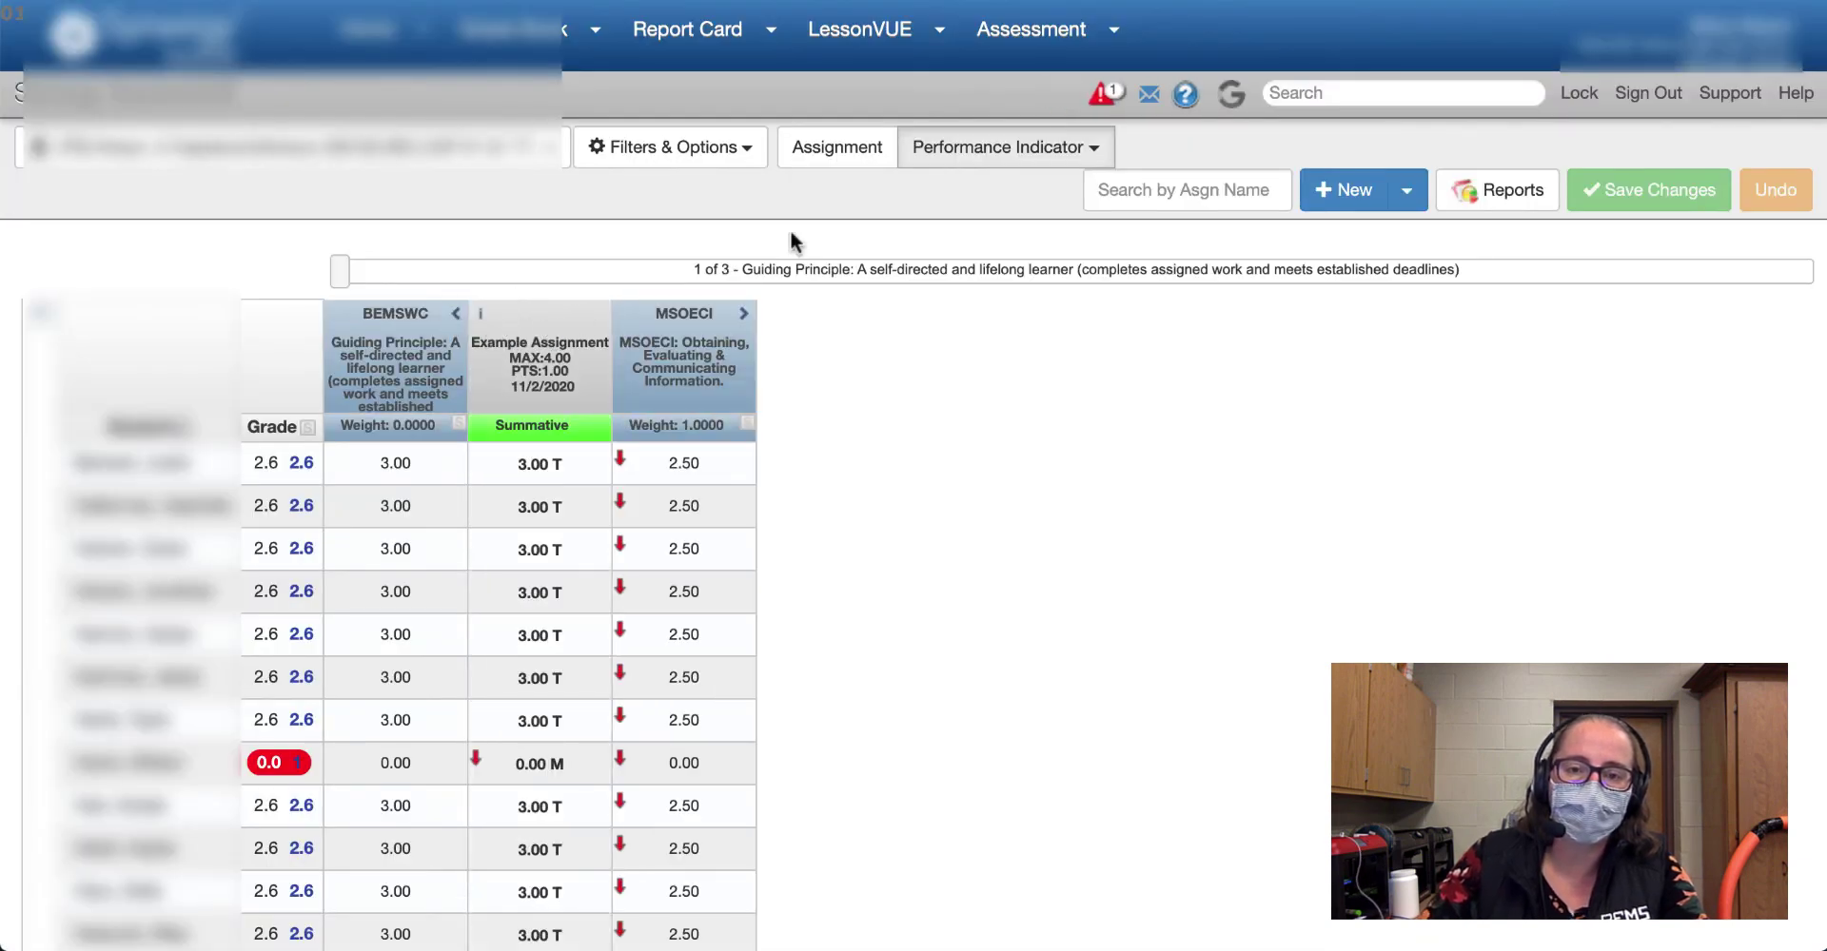
click(859, 152)
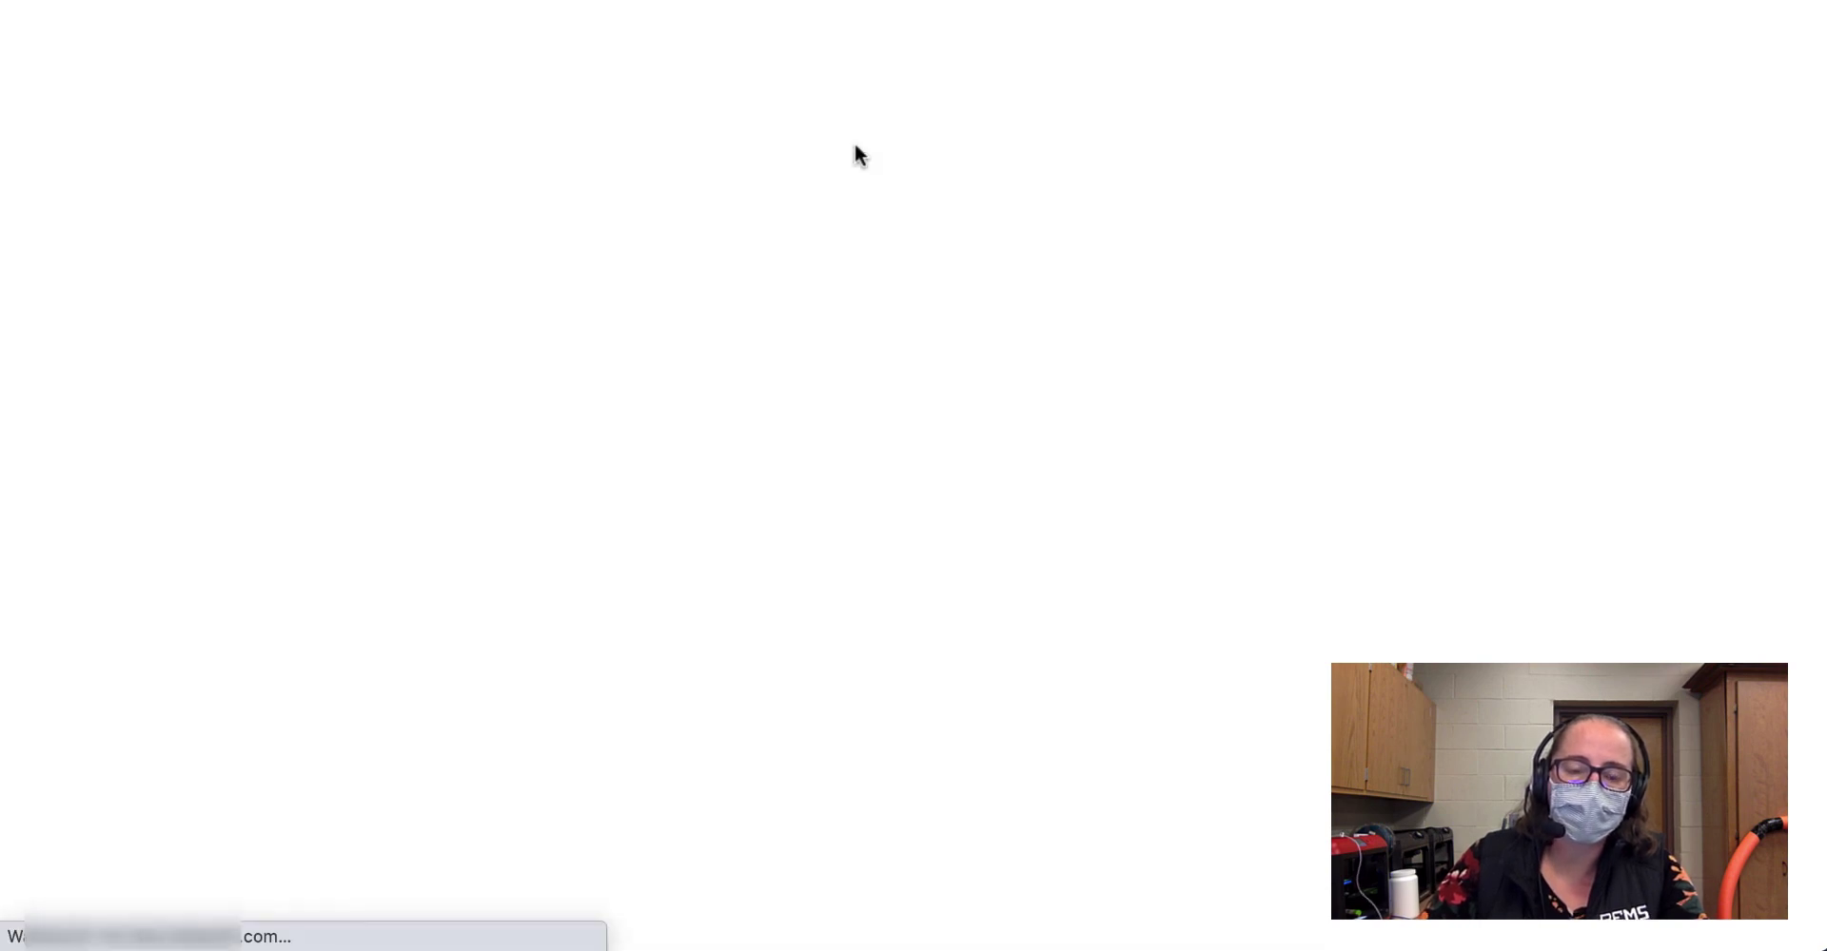